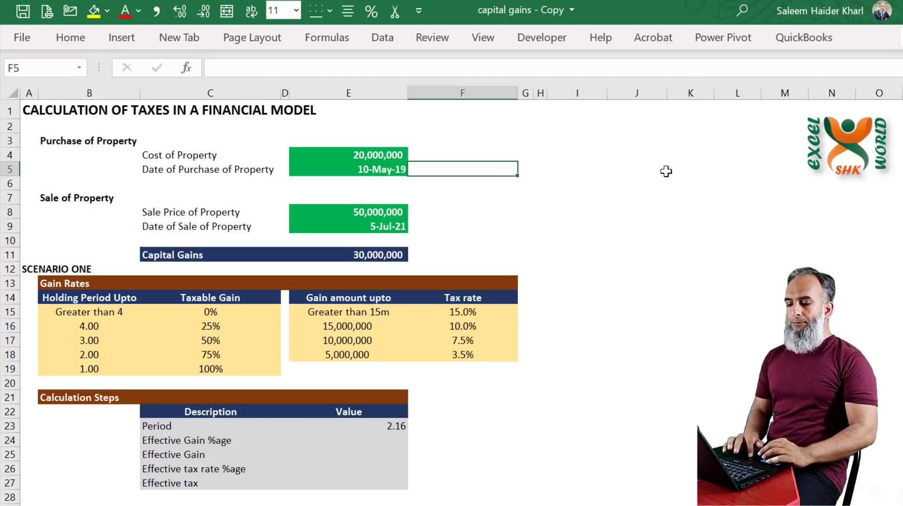
# Step: Review the holding-period and gain-amount rate tables, then clear the 2.16 Period from E23
pyautogui.click(123, 312)
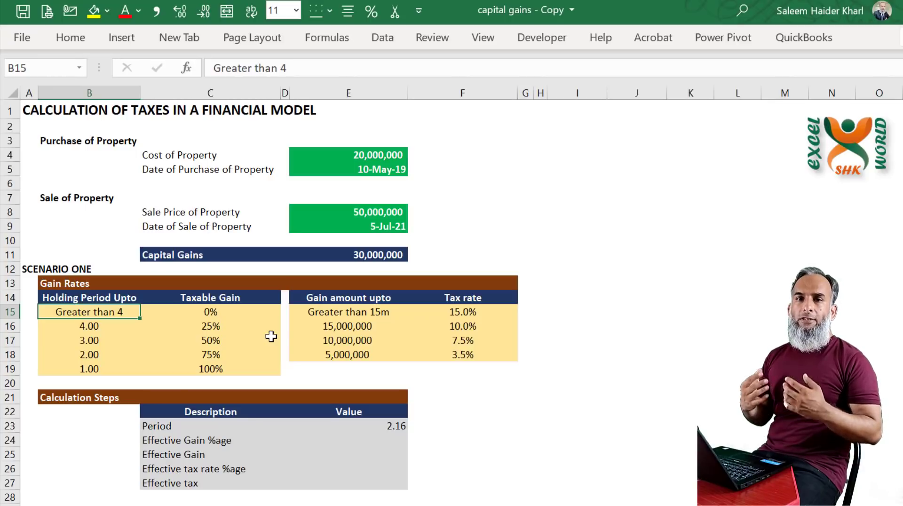
pyautogui.click(483, 341)
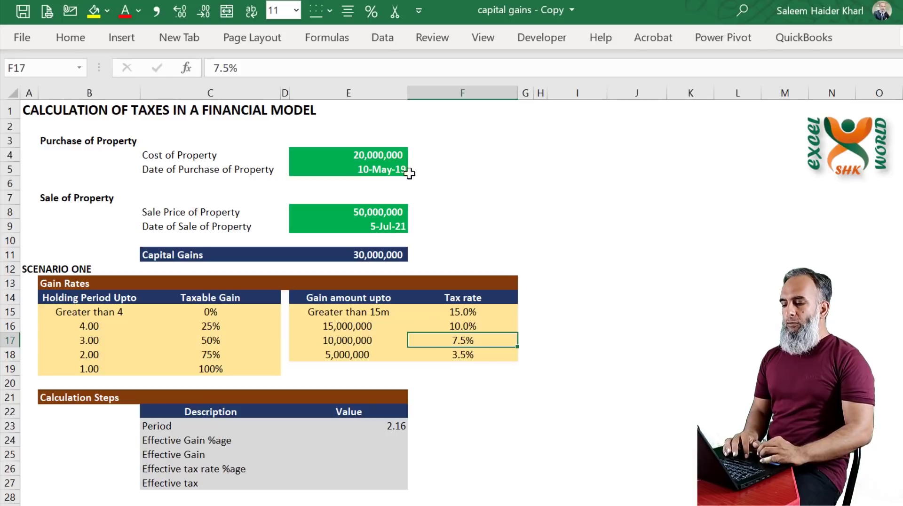
pyautogui.click(411, 157)
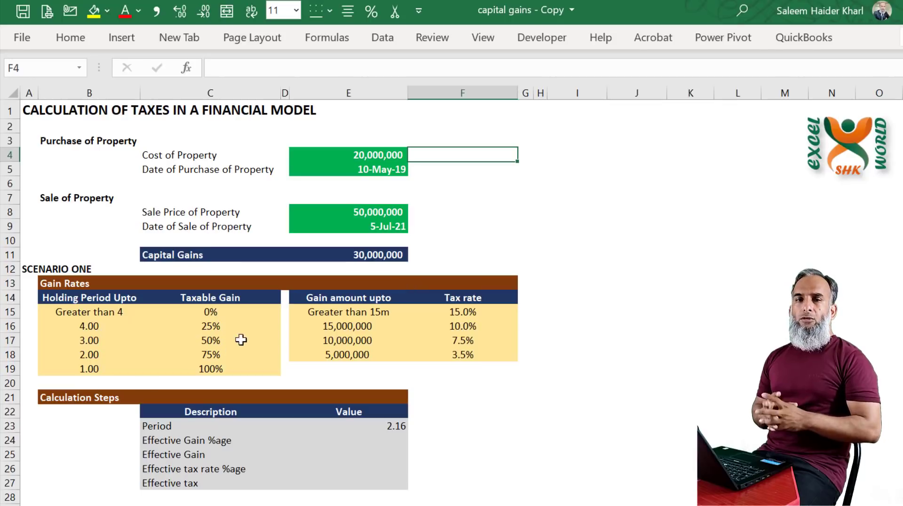
pyautogui.click(75, 369)
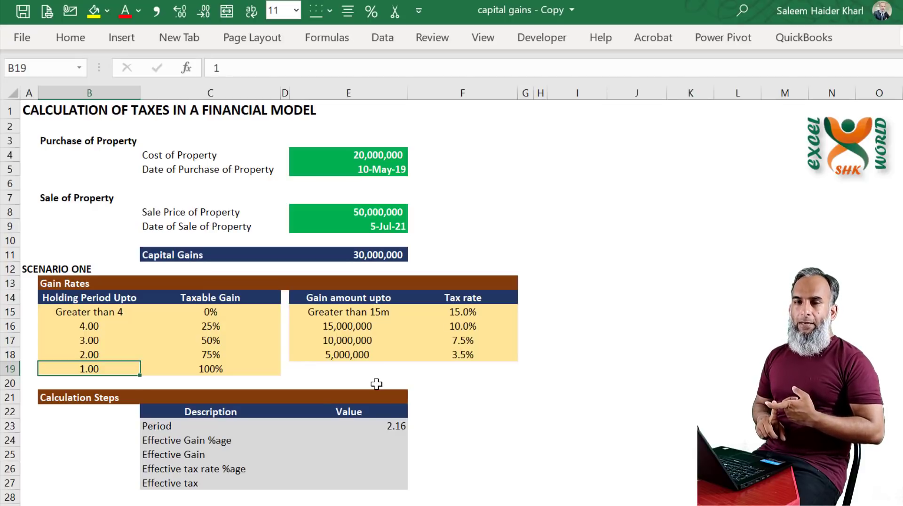
pyautogui.click(374, 352)
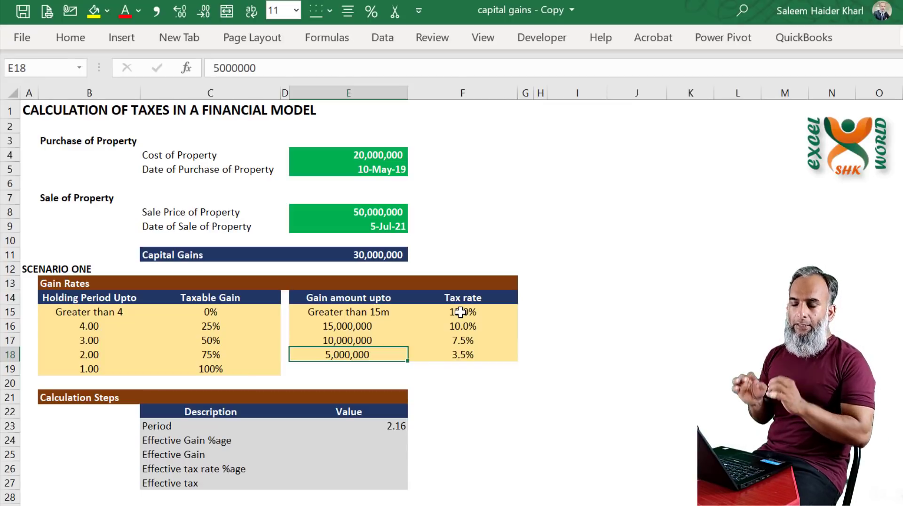
pyautogui.click(408, 426)
pyautogui.press('Delete')
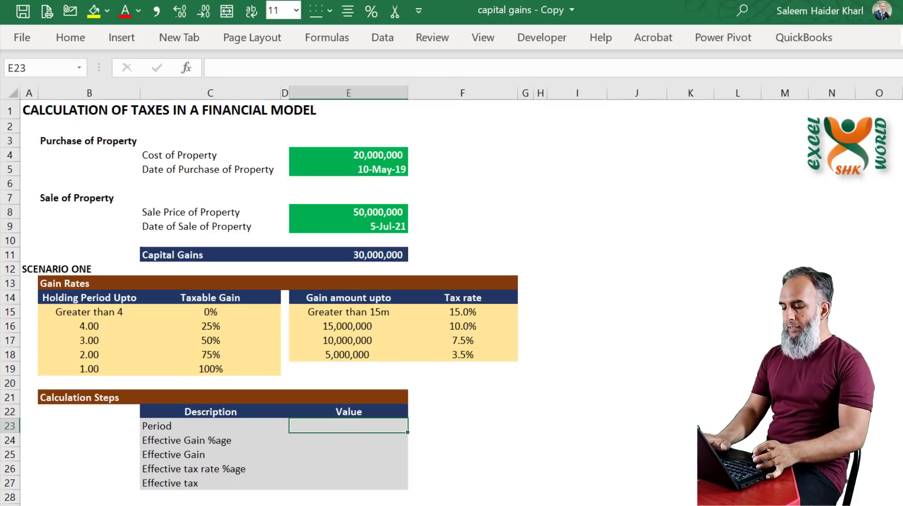
# Step: Enter =(E9-E5)/365 in E23 so the Period reads 2.16 years
pyautogui.write('=')
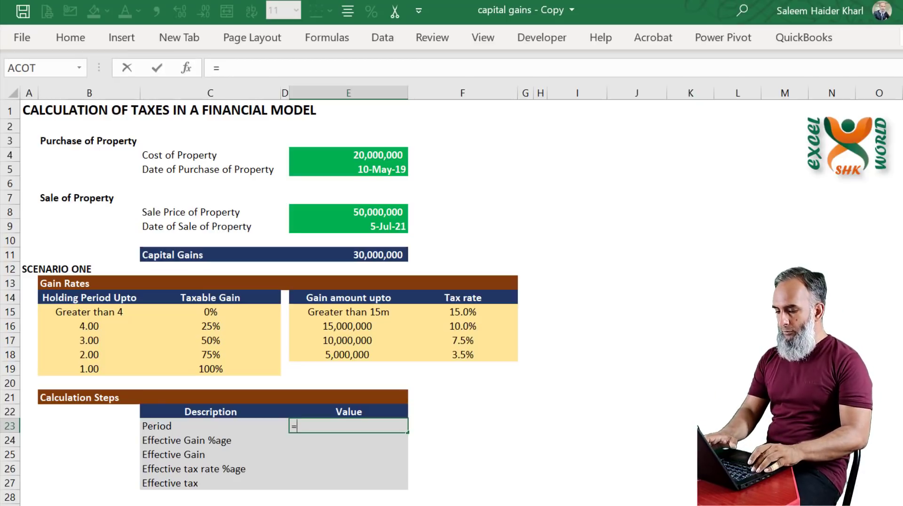
pyautogui.write('(')
pyautogui.press('Up')
pyautogui.press('Up')
pyautogui.press('Up')
pyautogui.press('Up')
pyautogui.press('Up')
pyautogui.press('Up')
pyautogui.press('Up')
pyautogui.press('Up')
pyautogui.press('Up')
pyautogui.press('Up')
pyautogui.press('Up')
pyautogui.press('Up')
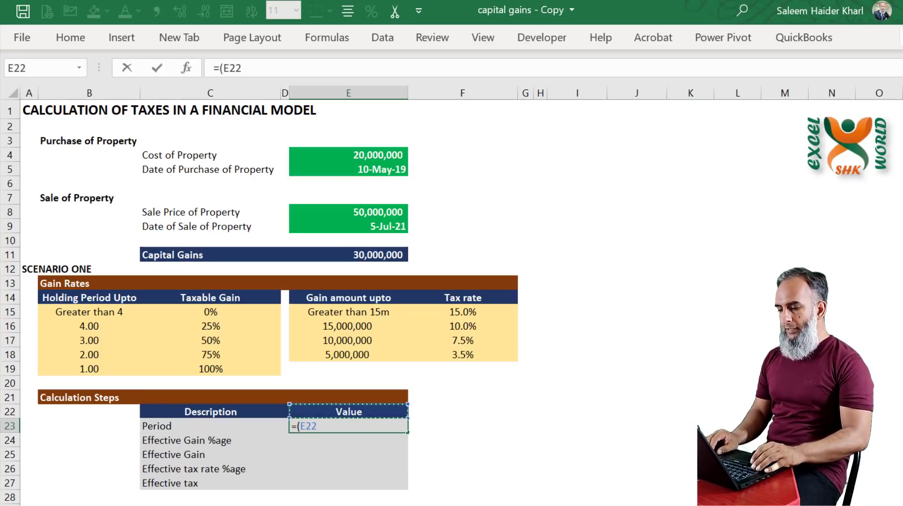
pyautogui.press('Up')
pyautogui.press('Up')
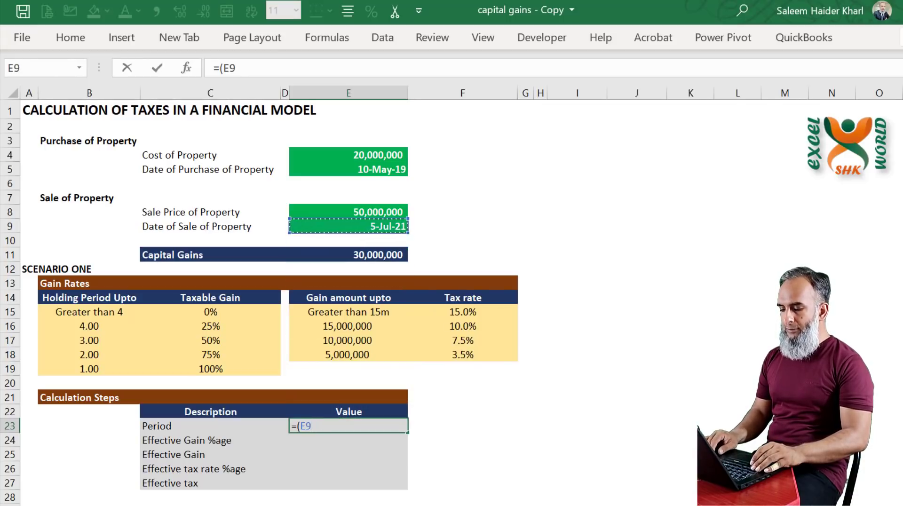
pyautogui.write('-')
pyautogui.press('Up')
pyautogui.press('Up')
pyautogui.press('Up')
pyautogui.press('Up')
pyautogui.press('Up')
pyautogui.press('Up')
pyautogui.press('Up')
pyautogui.press('Up')
pyautogui.press('Up')
pyautogui.press('Up')
pyautogui.press('Up')
pyautogui.press('Up')
pyautogui.press('Up')
pyautogui.press('Up')
pyautogui.press('Up')
pyautogui.press('Up')
pyautogui.press('Up')
pyautogui.press('Up')
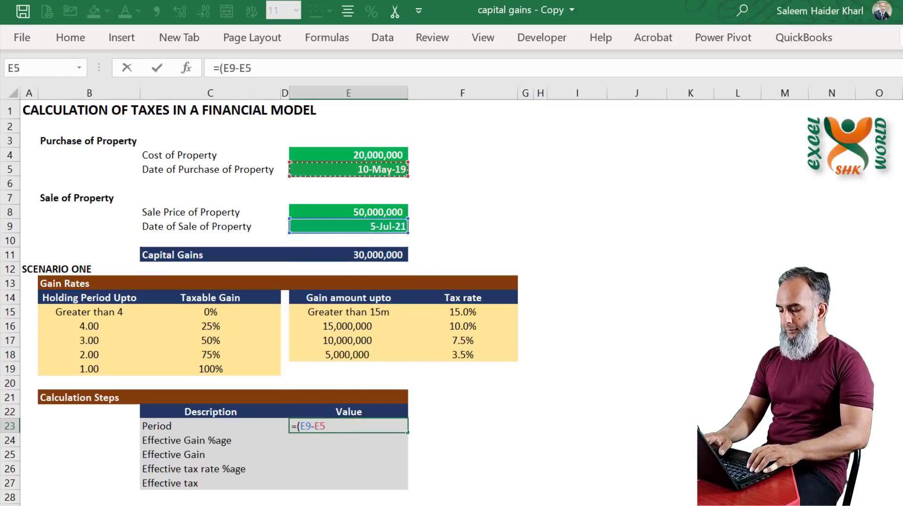
pyautogui.write(')/')
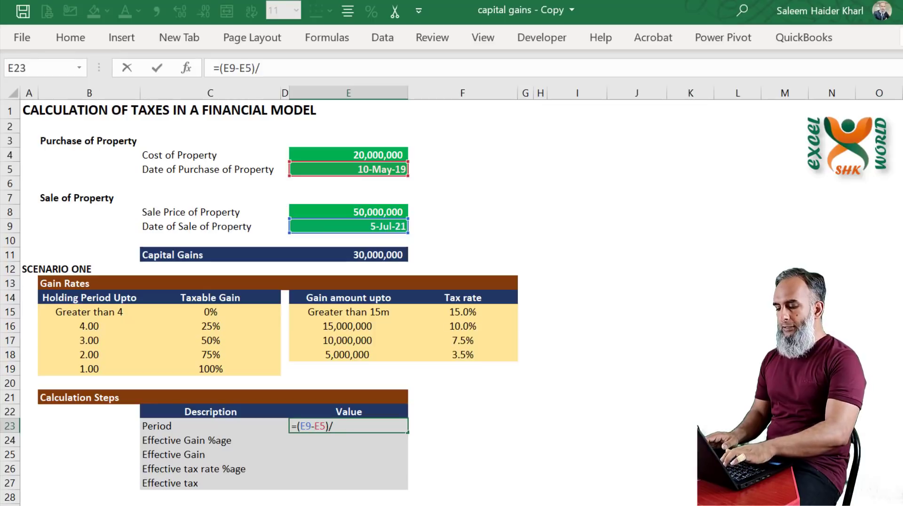
pyautogui.write('365')
pyautogui.press('Return')
pyautogui.press('Up')
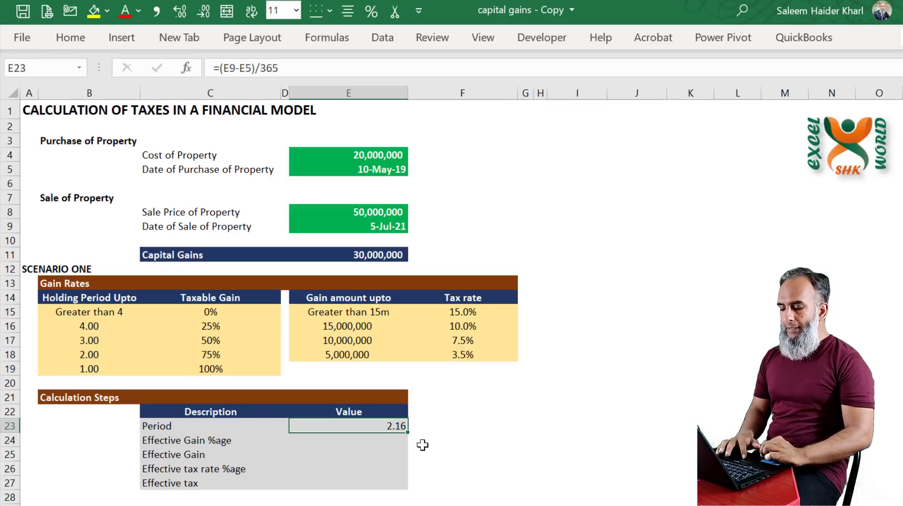
pyautogui.click(436, 440)
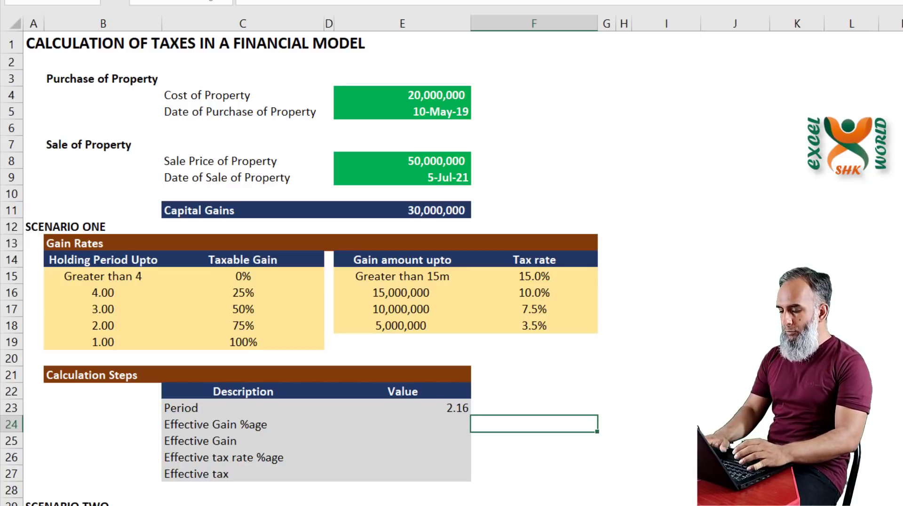
# Step: Enter =MATCH(E23,B16:B19,-1) in F24, returning bracket position 2 for the 2.16 Period
pyautogui.write('=MAT')
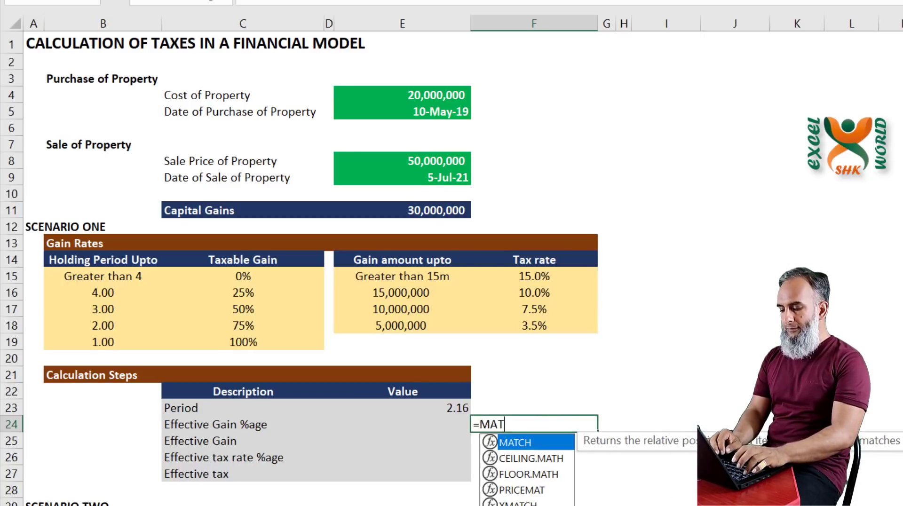
pyautogui.press('Tab')
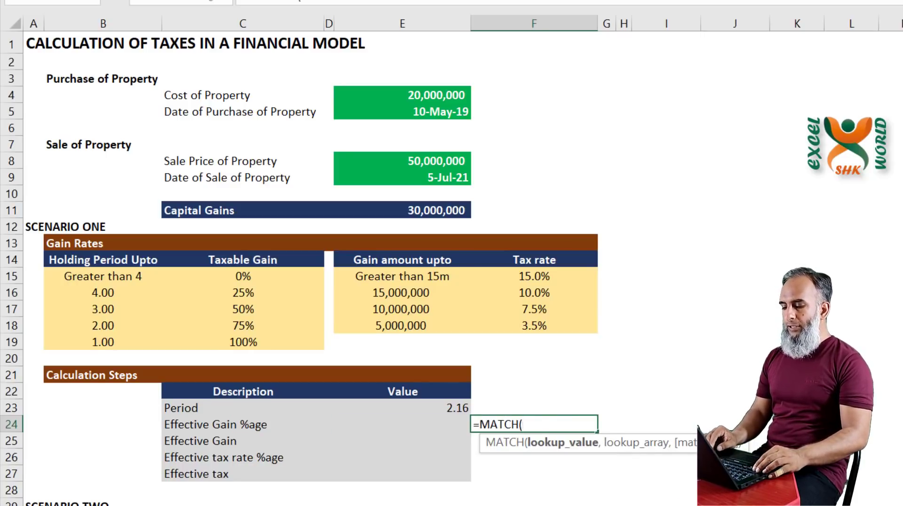
pyautogui.press('Left')
pyautogui.press('Up')
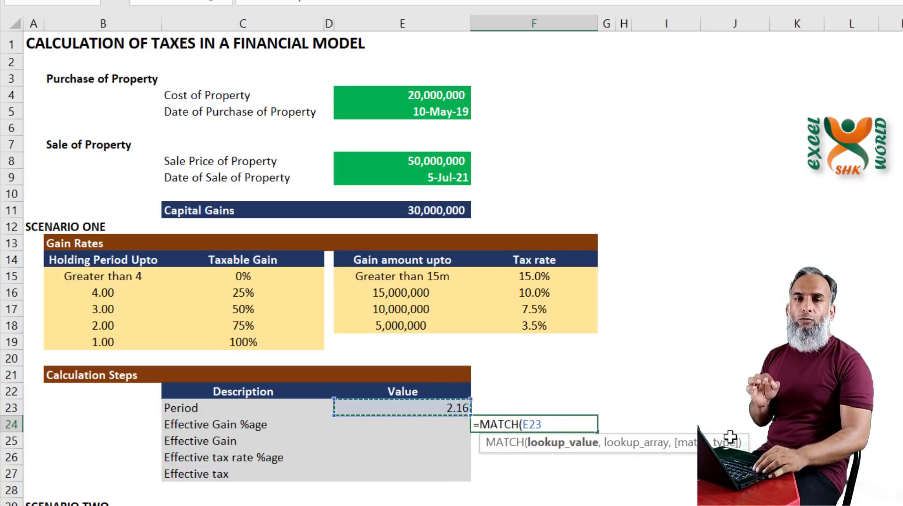
pyautogui.write(',')
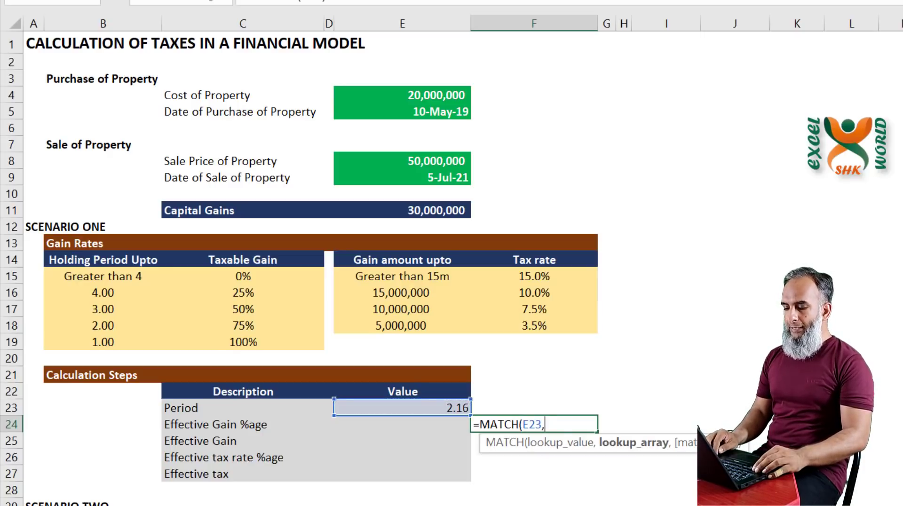
pyautogui.press('Left')
pyautogui.press('Left')
pyautogui.press('Left')
pyautogui.press('Left')
pyautogui.press('Up')
pyautogui.press('Up')
pyautogui.press('Up')
pyautogui.press('Up')
pyautogui.press('Up')
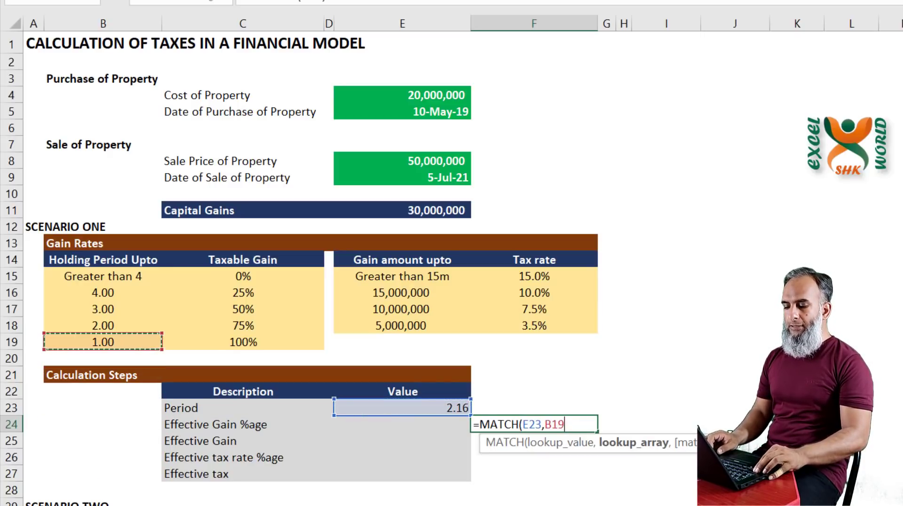
pyautogui.hotkey('shift', 'Up')
pyautogui.hotkey('shift', 'Up')
pyautogui.hotkey('shift', 'Up')
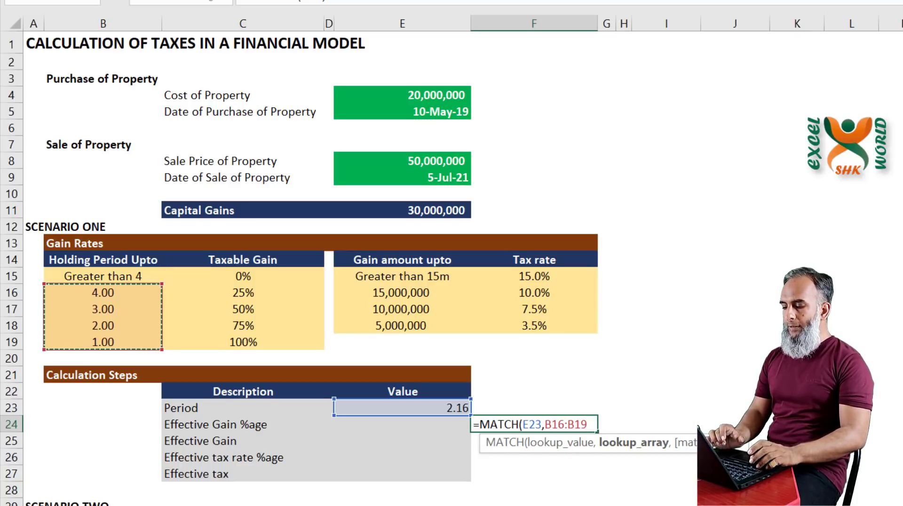
pyautogui.write(',')
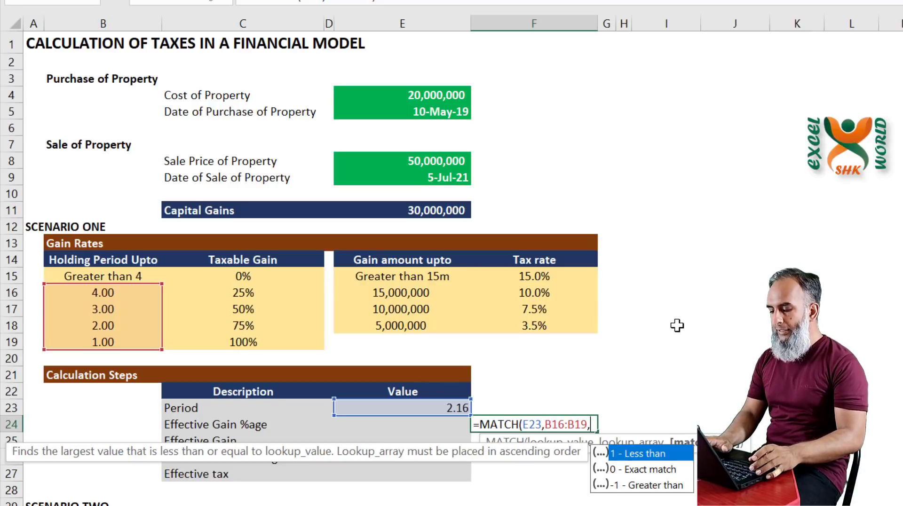
pyautogui.write('-1')
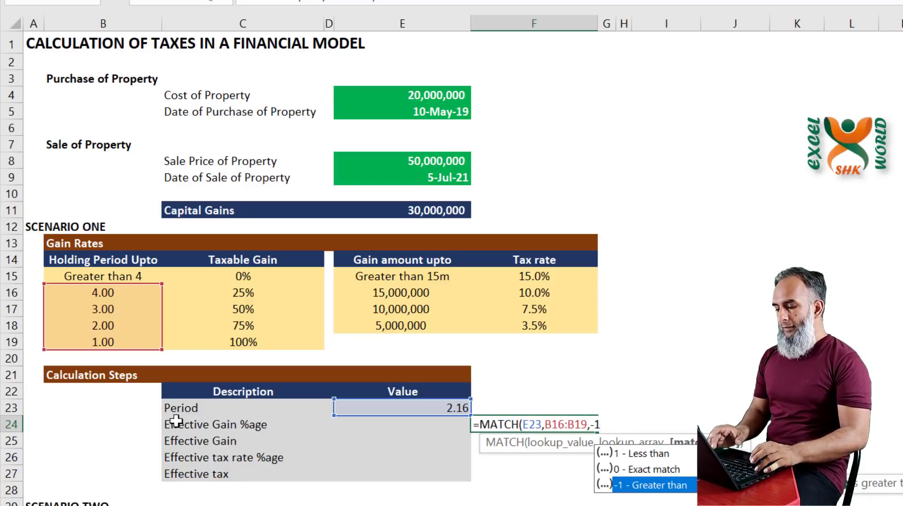
pyautogui.write(')')
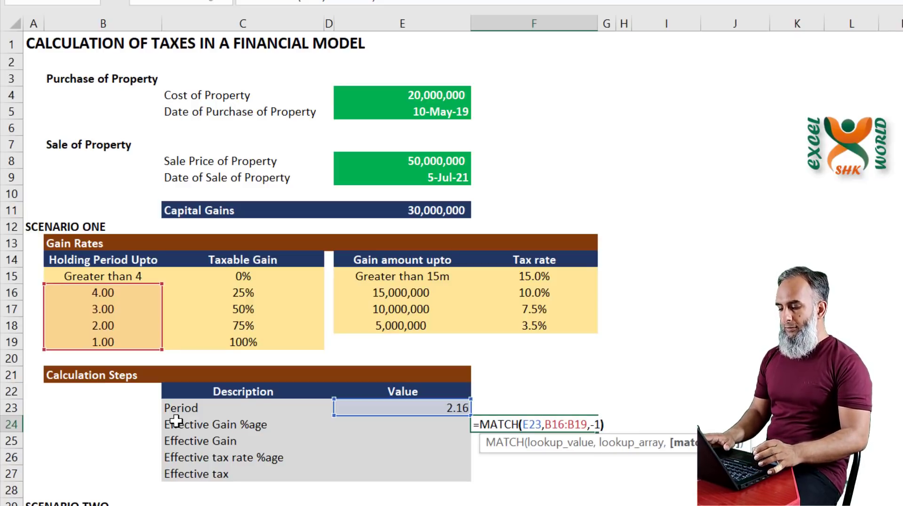
pyautogui.hotkey('ctrl', 'Return')
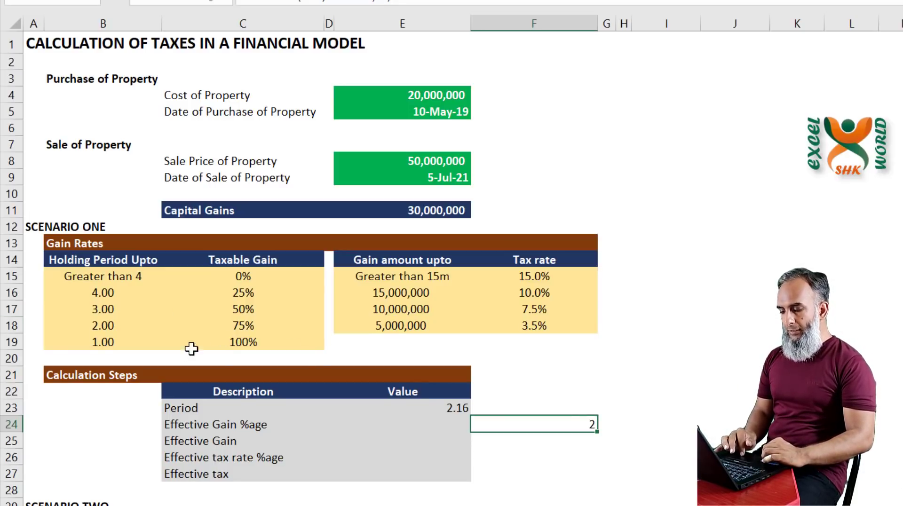
pyautogui.click(439, 410)
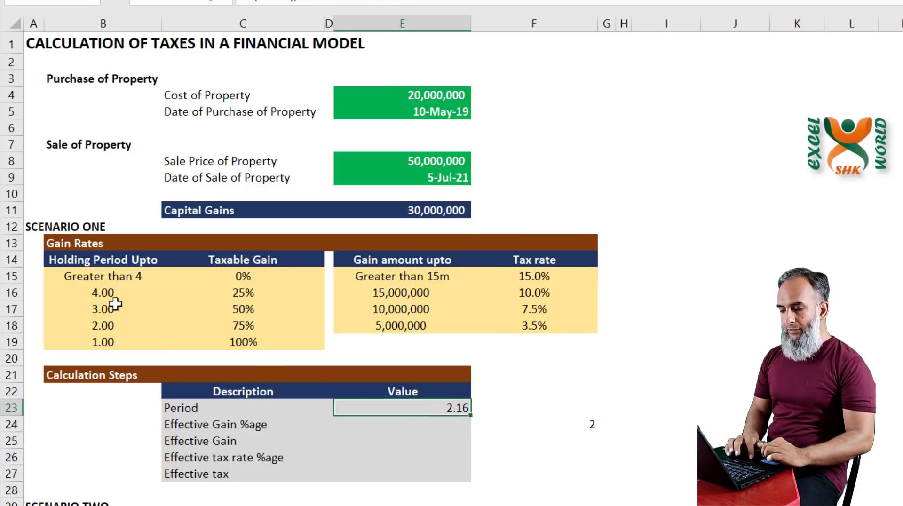
pyautogui.click(243, 316)
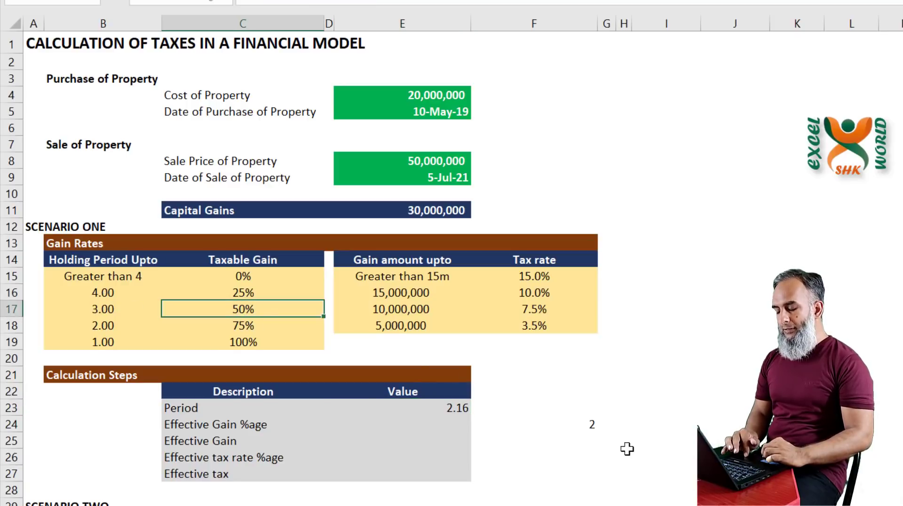
pyautogui.click(544, 423)
pyautogui.click(84, 309)
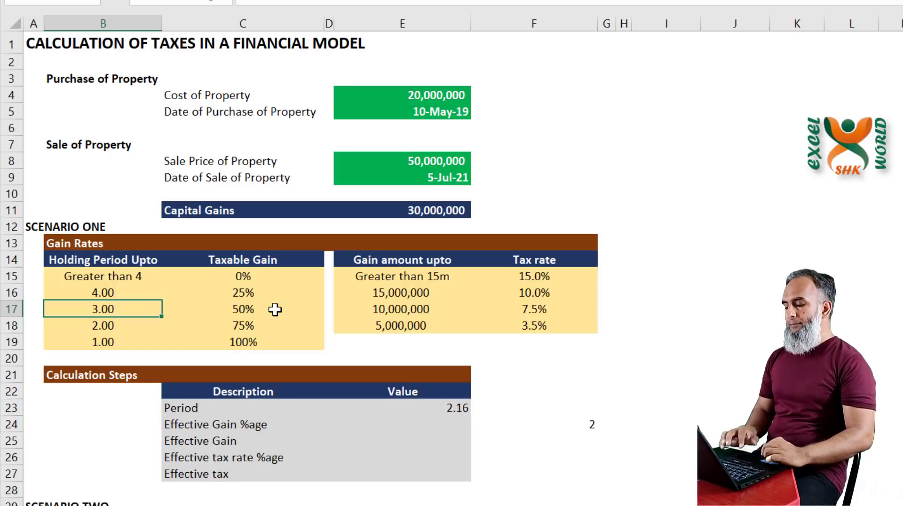
pyautogui.click(565, 424)
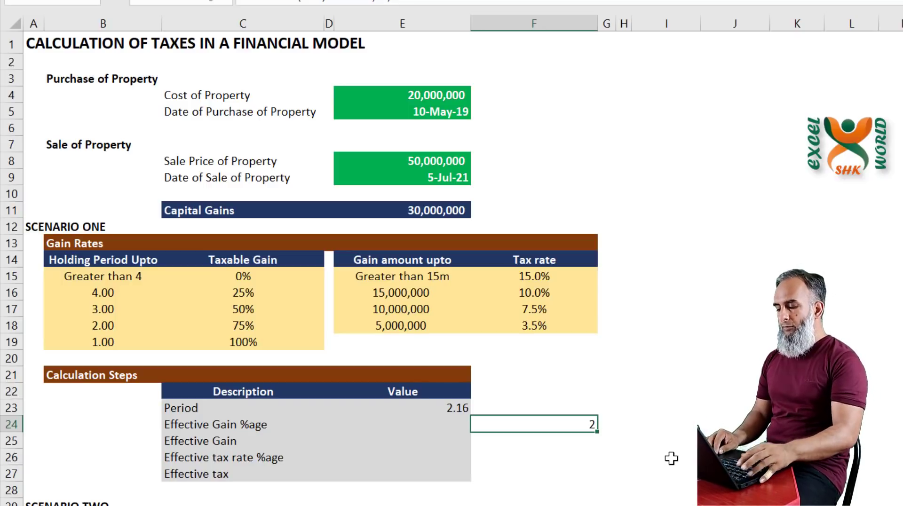
pyautogui.press('F2')
pyautogui.hotkey('shift', 'Home')
pyautogui.hotkey('shift', 'Right')
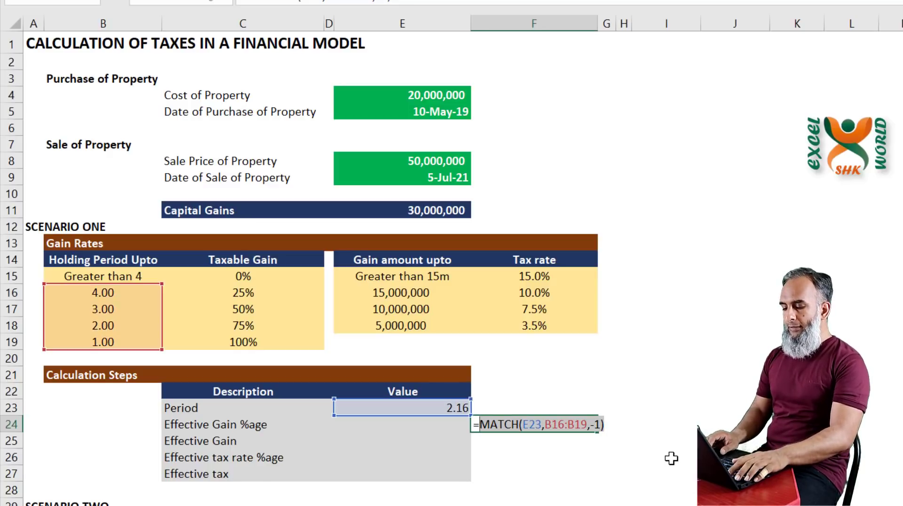
pyautogui.press('Escape')
pyautogui.press('Left')
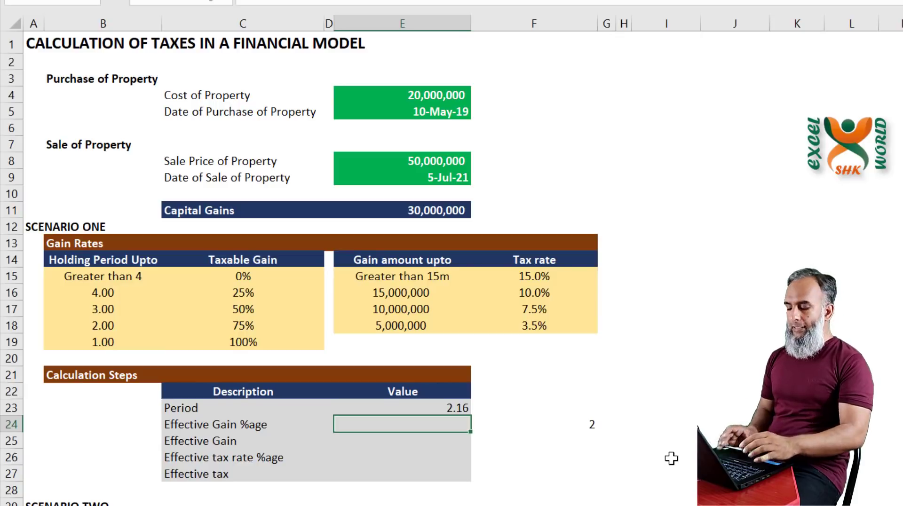
# Step: Enter =INDEX(B16:C19,MATCH(E23,B16:B19,-1),2) in E24, returning a 50% taxable gain
pyautogui.write('=INDEX(')
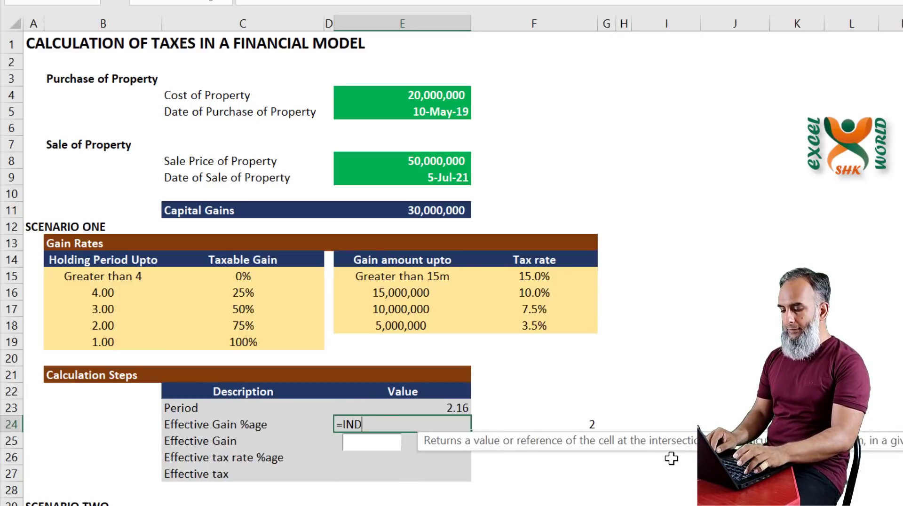
pyautogui.press('Left')
pyautogui.press('Left')
pyautogui.press('Left')
pyautogui.press('Left')
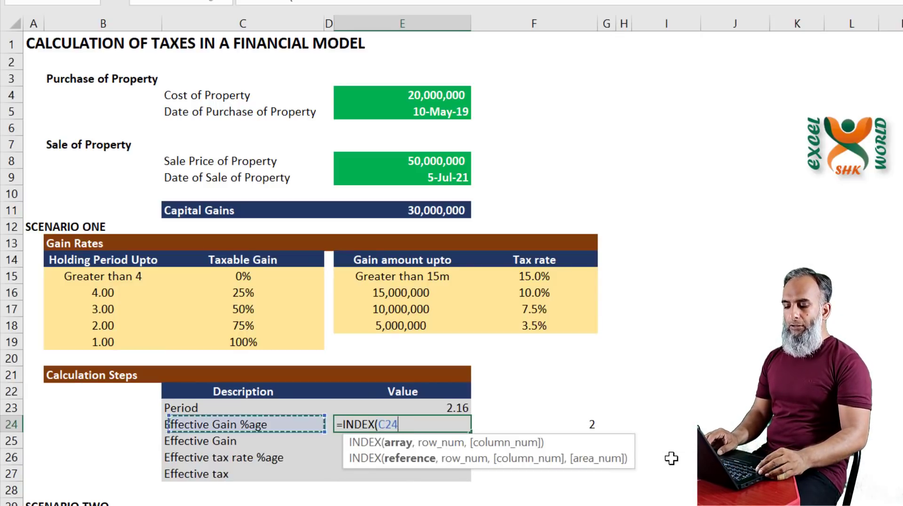
pyautogui.press('Right')
pyautogui.press('Up')
pyautogui.press('Up')
pyautogui.press('Up')
pyautogui.press('Up')
pyautogui.press('Up')
pyautogui.press('Up')
pyautogui.press('Up')
pyautogui.press('Up')
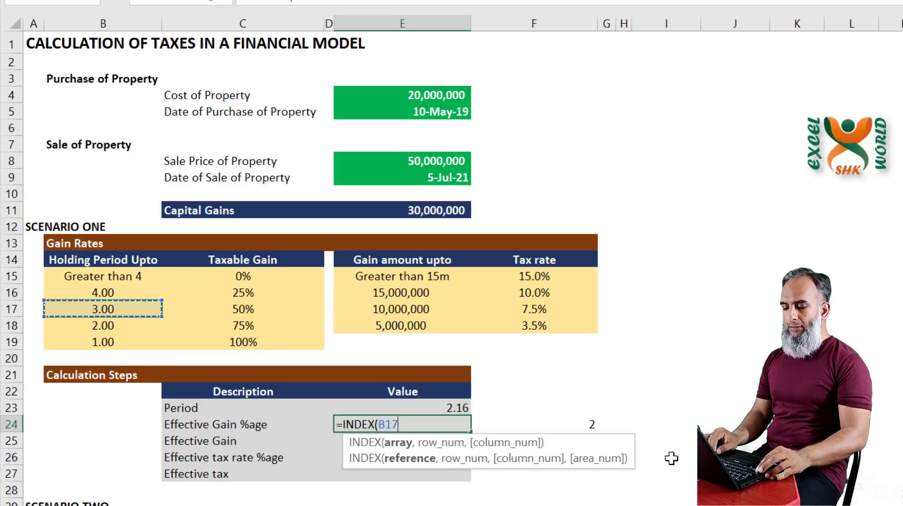
pyautogui.hotkey('shift', 'Down')
pyautogui.hotkey('shift', 'Down')
pyautogui.hotkey('shift', 'Down')
pyautogui.hotkey('shift', 'Right')
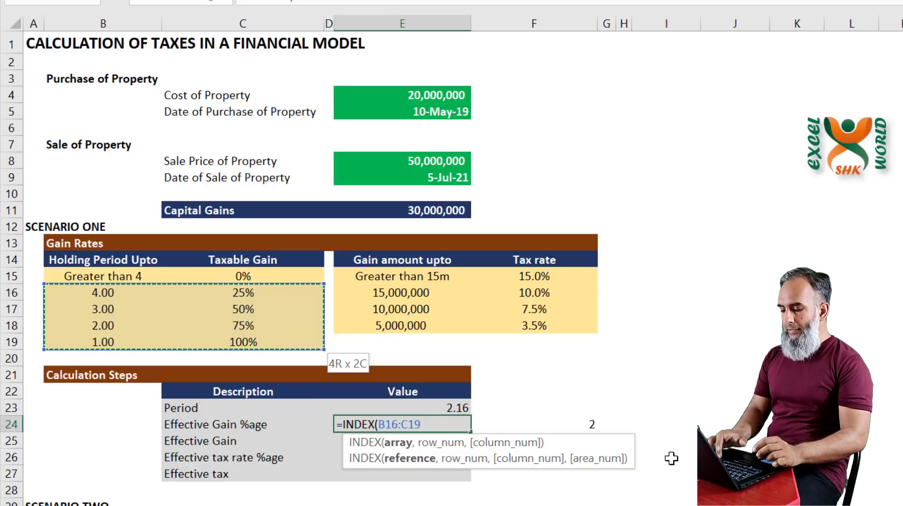
pyautogui.write(',')
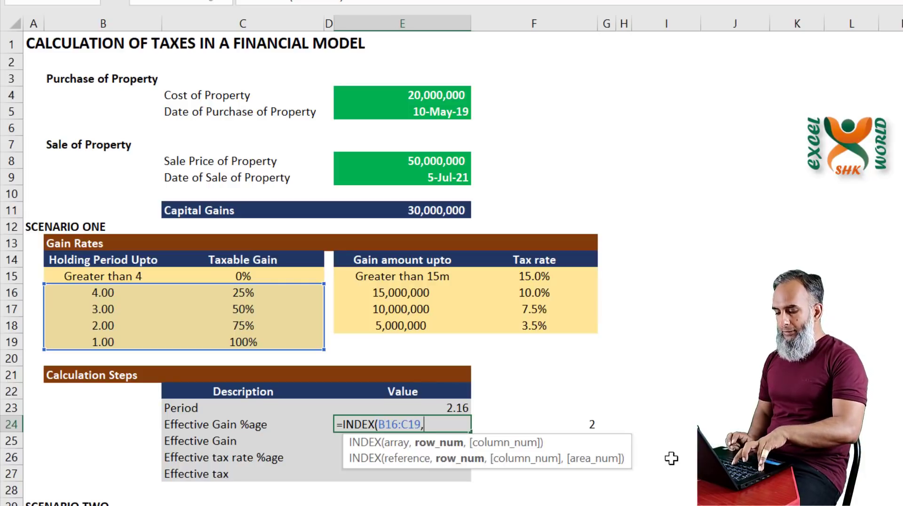
pyautogui.write('MATCH(E23,B16:B19,-1)')
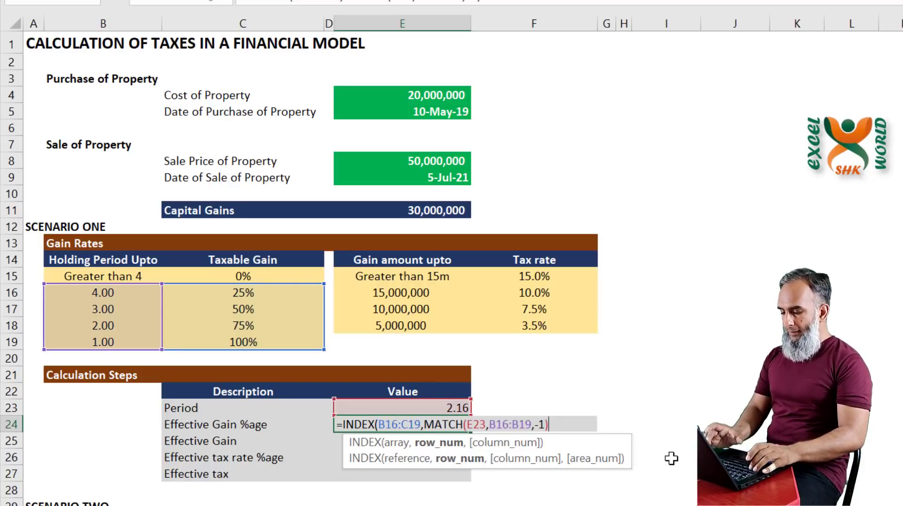
pyautogui.write(',')
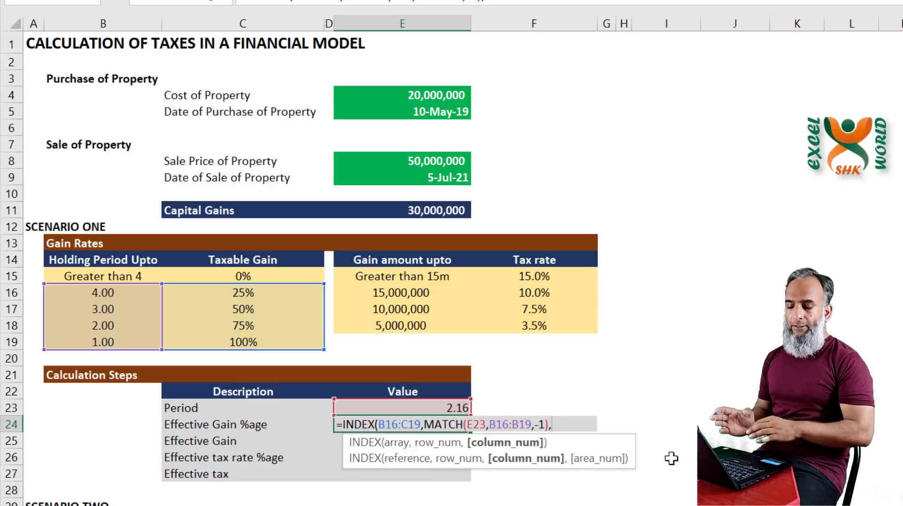
pyautogui.write('2')
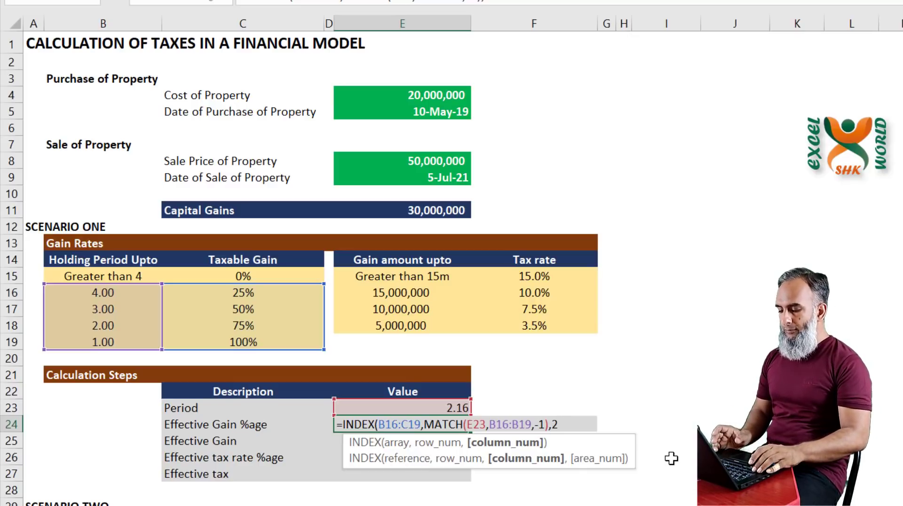
pyautogui.write(')')
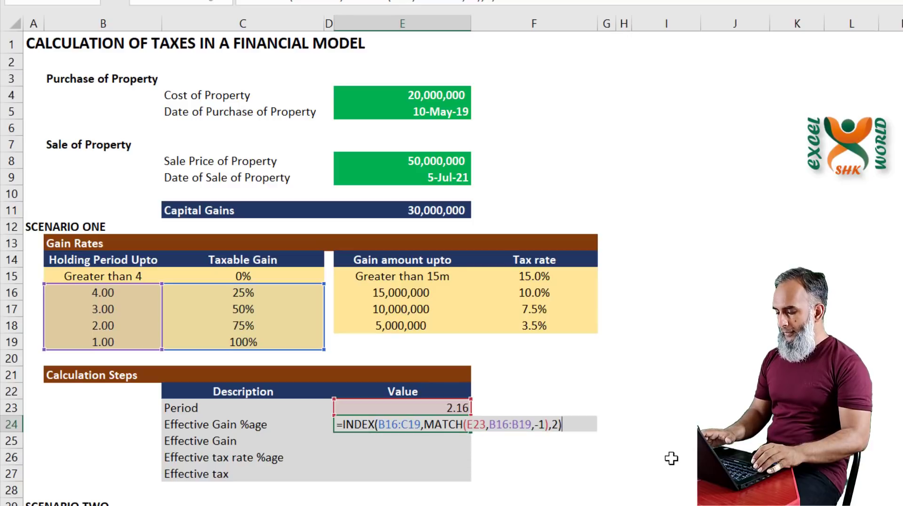
pyautogui.press('Return')
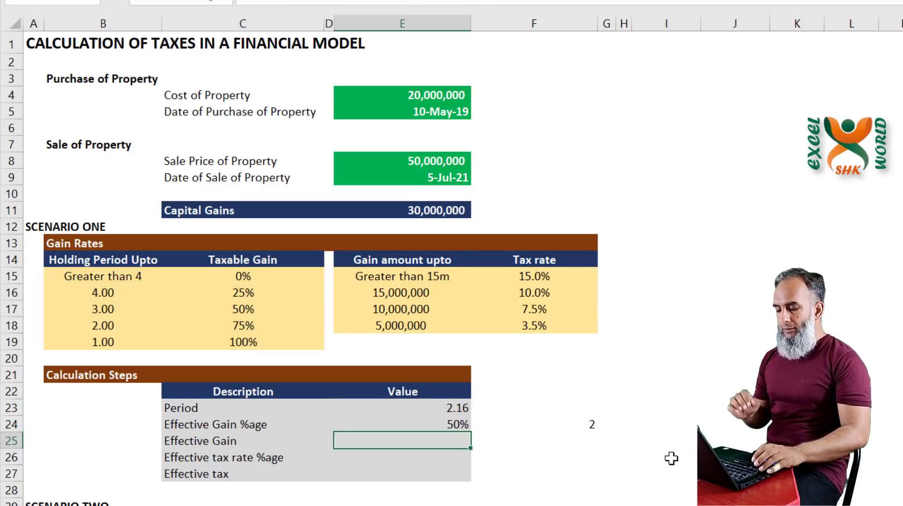
pyautogui.press('Up')
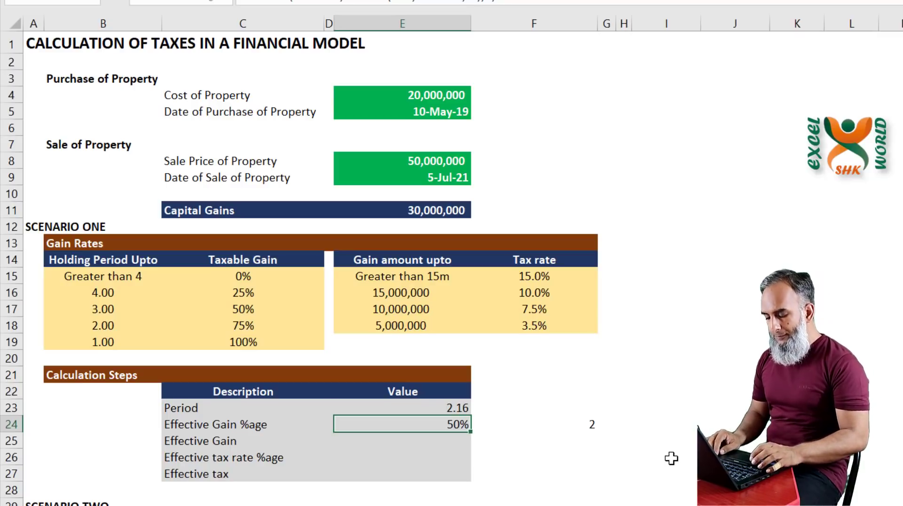
pyautogui.press('Up')
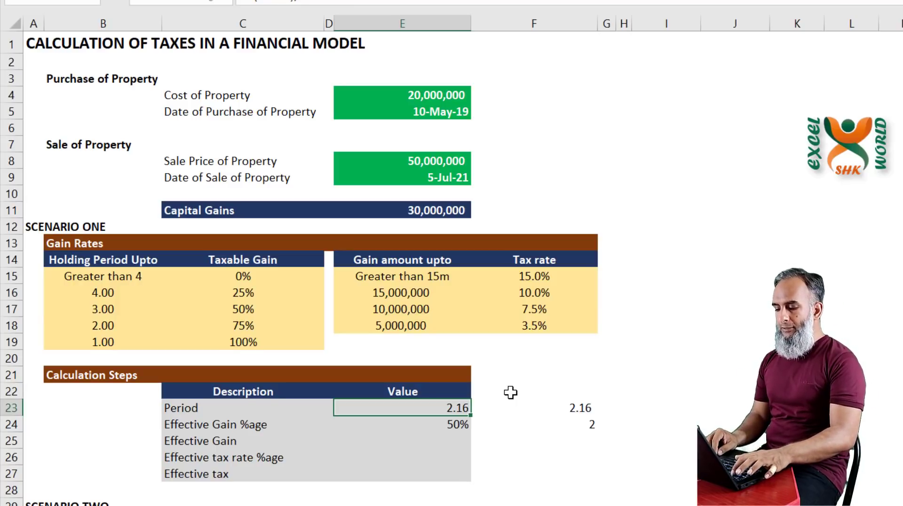
# Step: Test a Period of 2 years in E23 and compare E24 with the 75% rate
pyautogui.write('2')
pyautogui.press('Return')
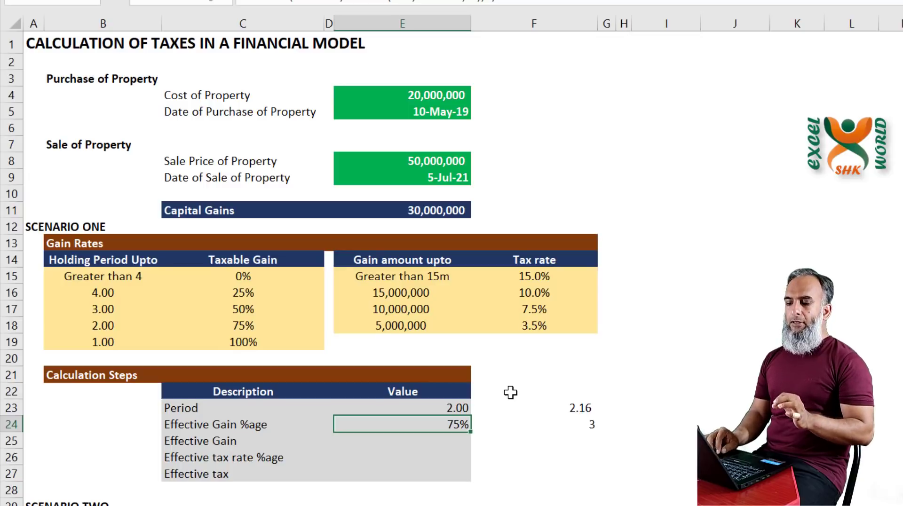
pyautogui.press('Up')
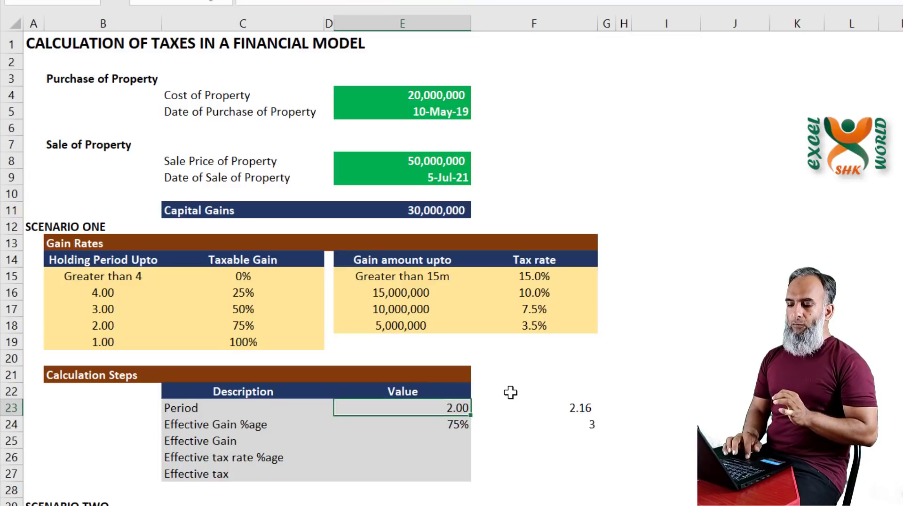
pyautogui.click(253, 325)
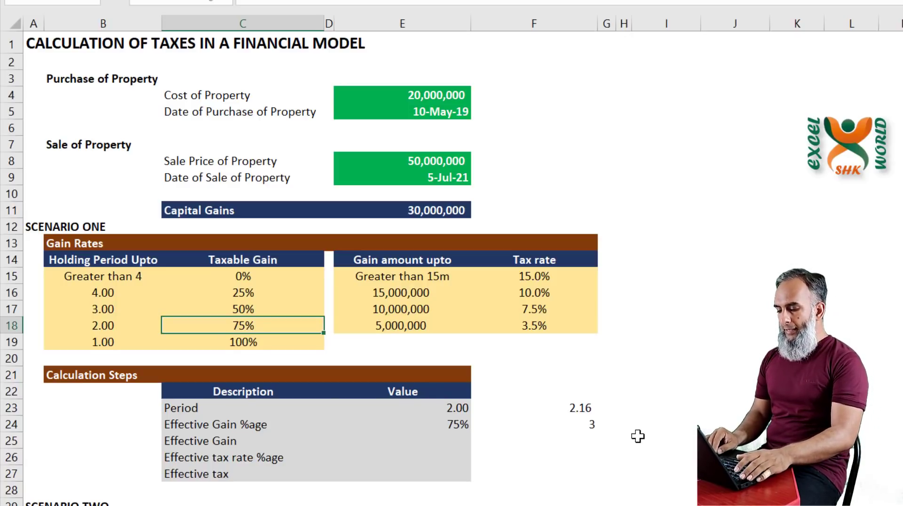
pyautogui.press('Down')
pyautogui.press('Down')
pyautogui.press('Down')
pyautogui.press('Down')
pyautogui.press('Down')
pyautogui.press('Right')
pyautogui.press('Right')
pyautogui.press('Down')
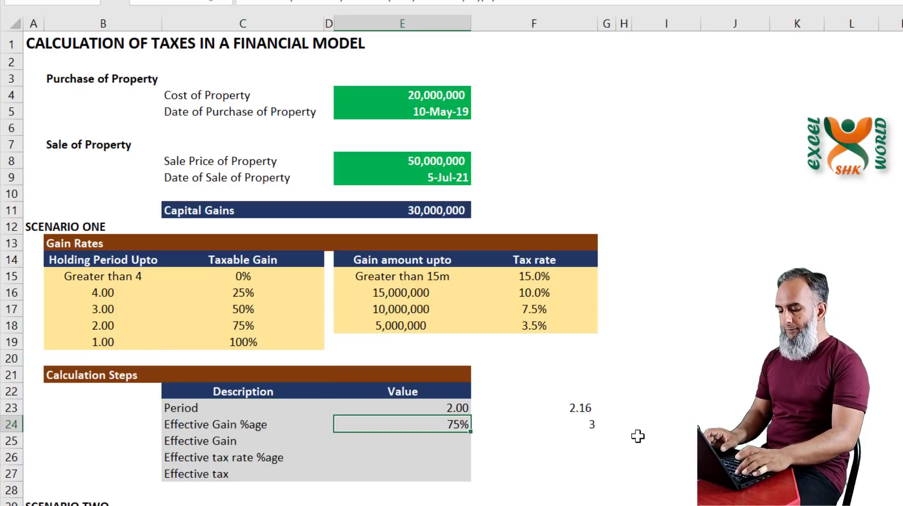
pyautogui.press('Up')
# Step: Try Periods of 1.99 and 2.01 years, checking Effective Gain %age each time
pyautogui.write('1.99')
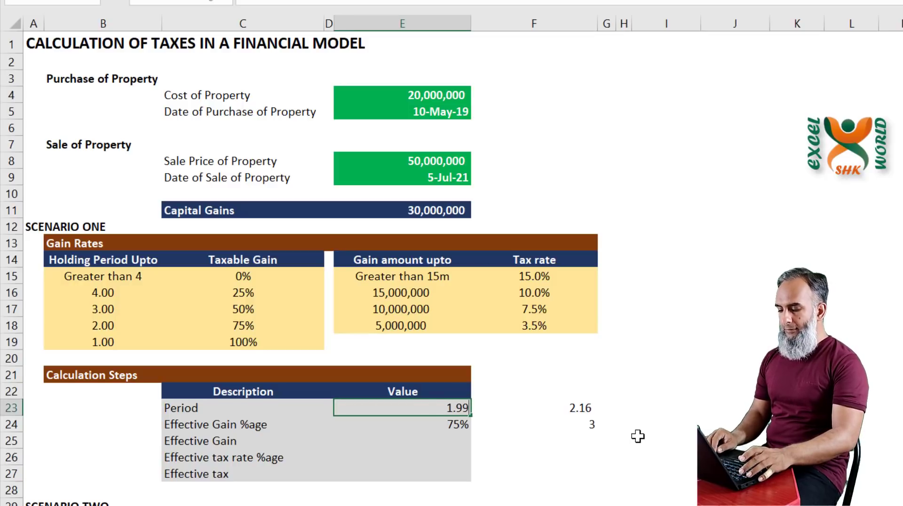
pyautogui.press('Return')
pyautogui.press('Up')
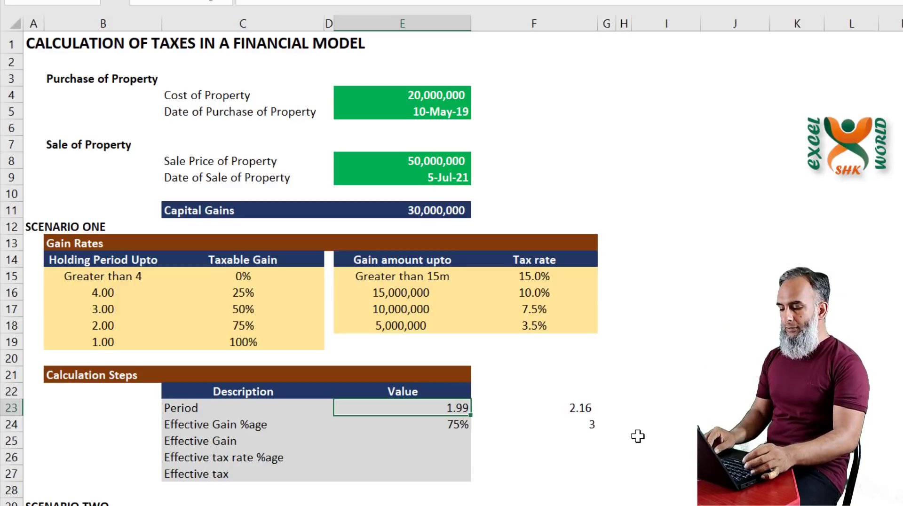
pyautogui.write('2.01')
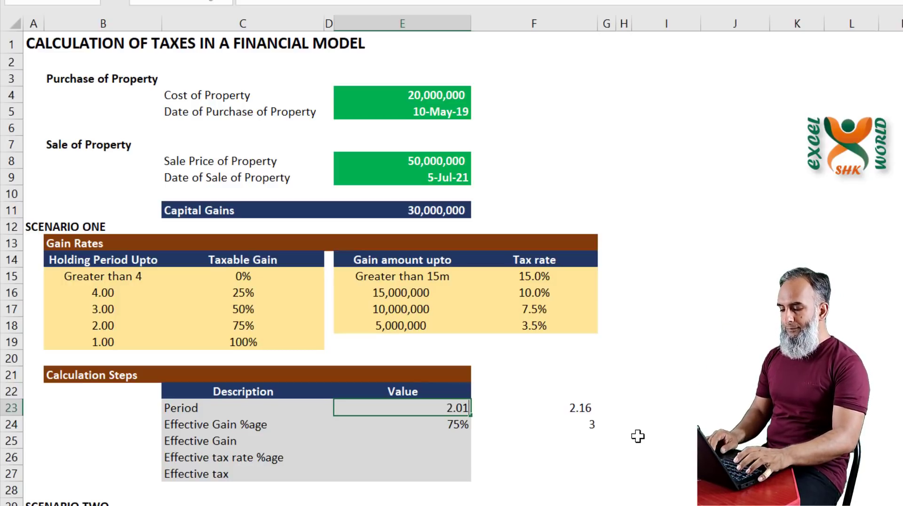
pyautogui.press('Return')
pyautogui.press('Up')
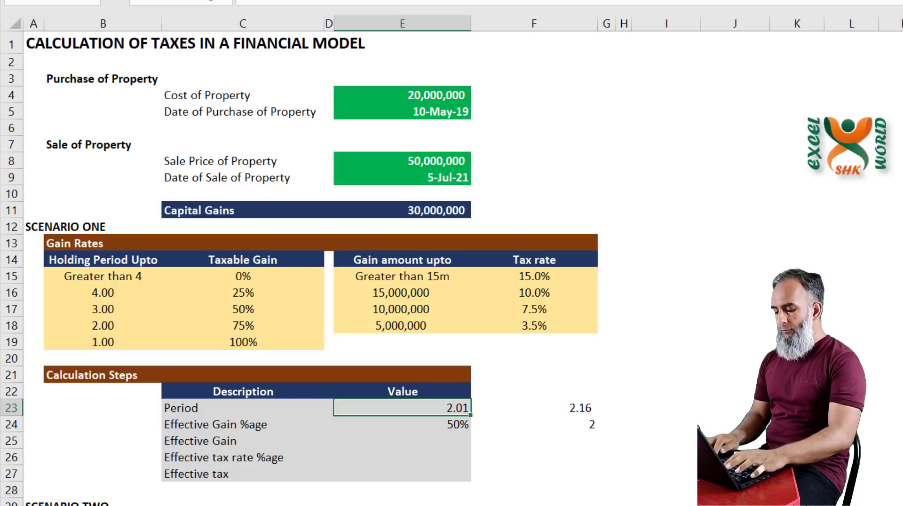
# Step: Enter 4.01 as the Period and compare it with the 4.00 and Greater than 4 rows
pyautogui.write('4.01')
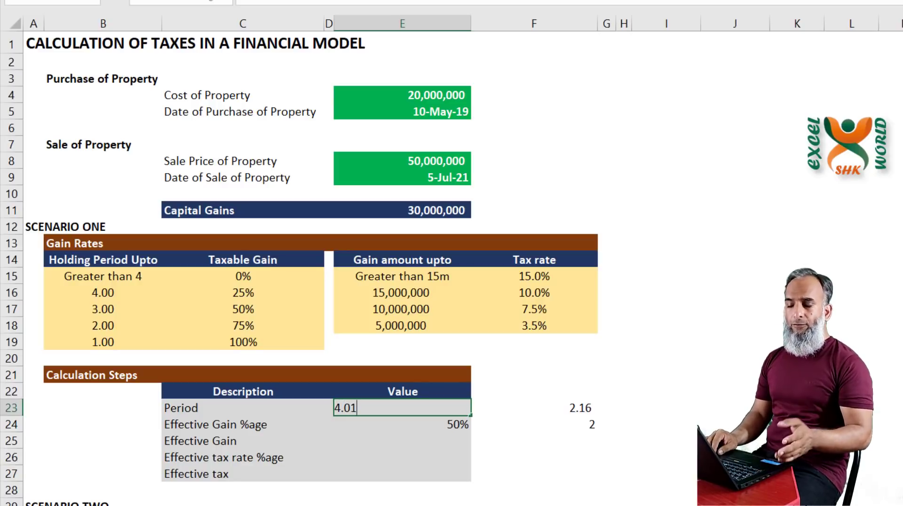
pyautogui.press('Up')
pyautogui.press('Left')
pyautogui.press('Up')
pyautogui.press('Up')
pyautogui.press('Up')
pyautogui.press('Up')
pyautogui.press('Up')
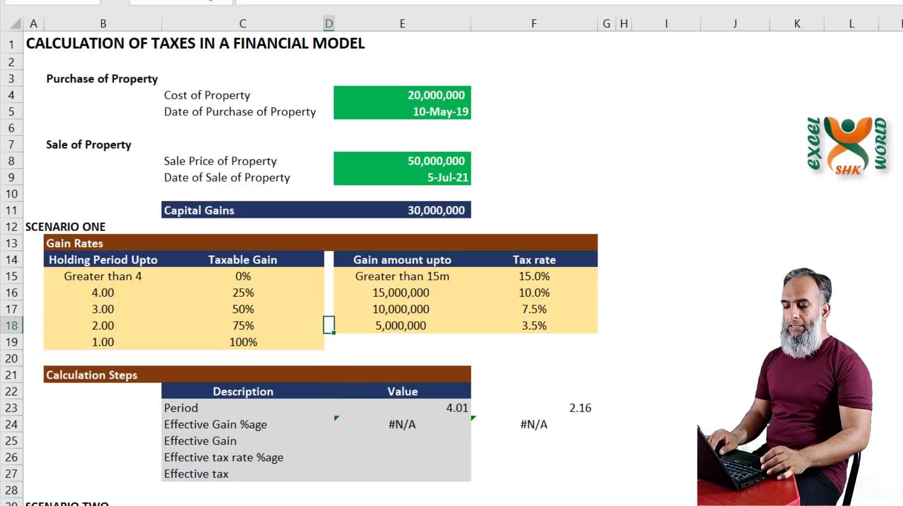
pyautogui.press('Left')
pyautogui.press('Left')
pyautogui.press('Up')
pyautogui.press('Up')
pyautogui.press('Down')
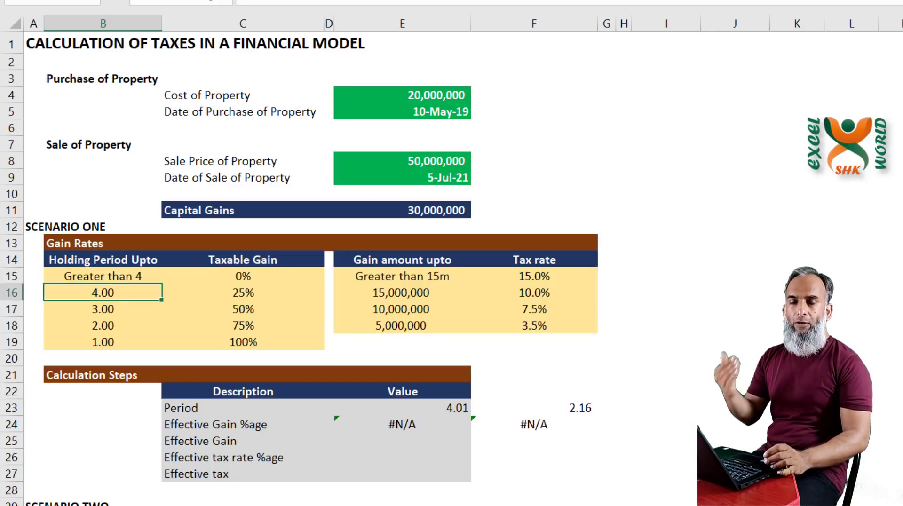
pyautogui.press('Up')
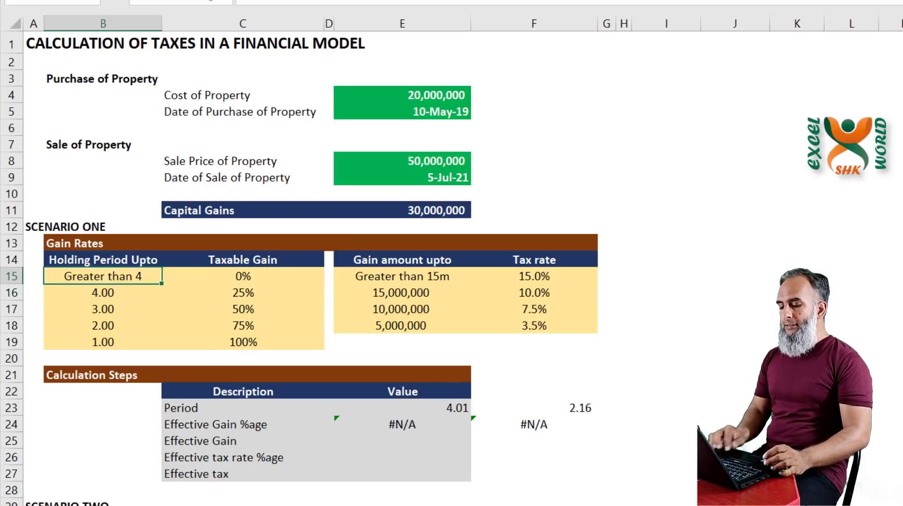
pyautogui.press('Down')
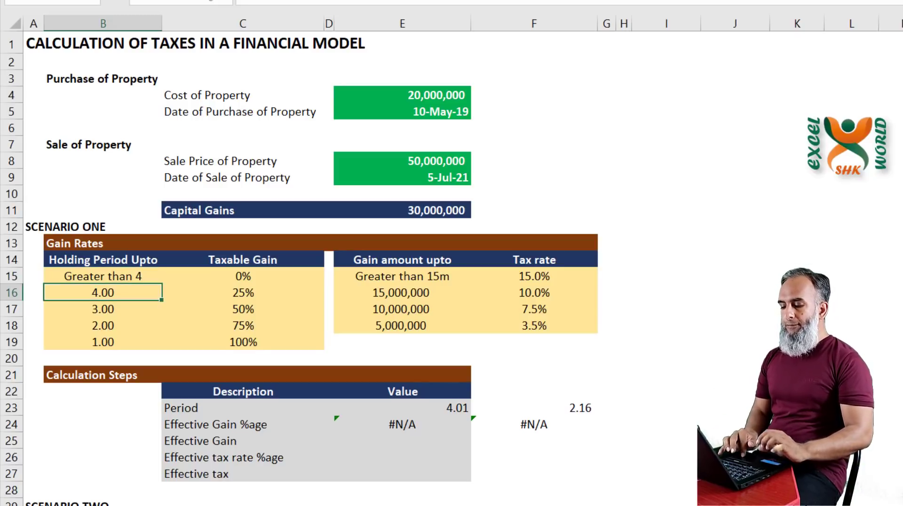
# Step: Wrap E24's lookup in IFERROR(…,0) so it shows 0% instead of #N/A
pyautogui.click(437, 424)
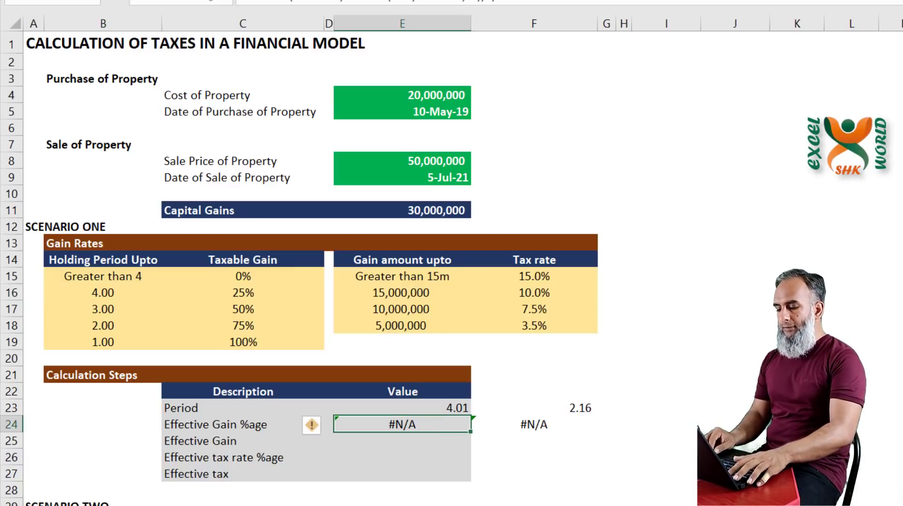
pyautogui.press('F2')
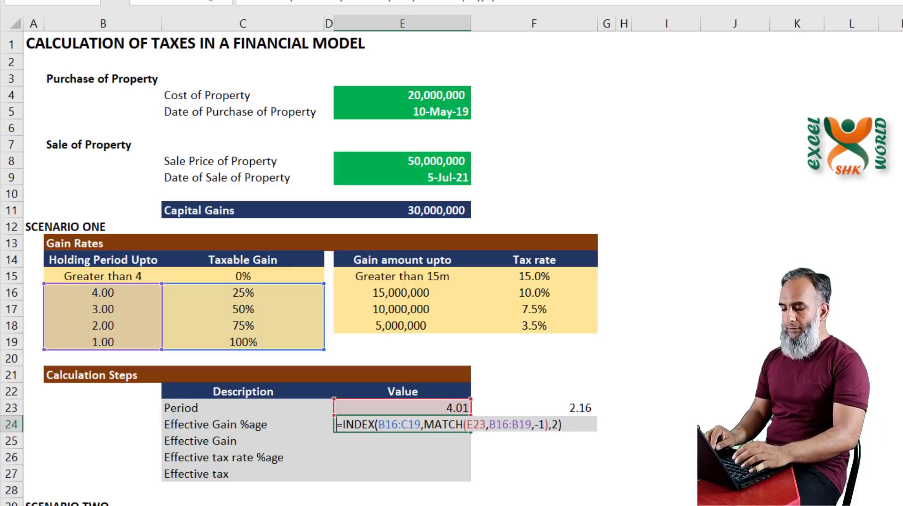
pyautogui.click(342, 424)
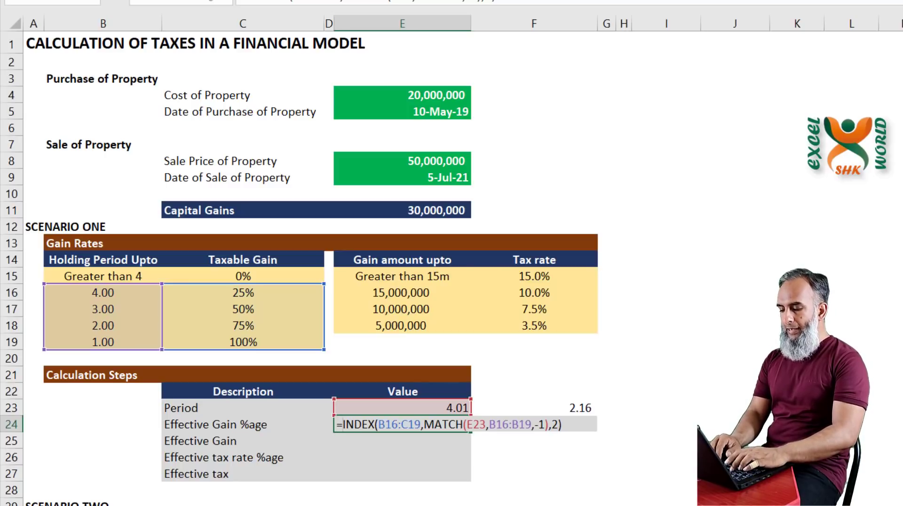
pyautogui.write('IFERR')
pyautogui.press('Tab')
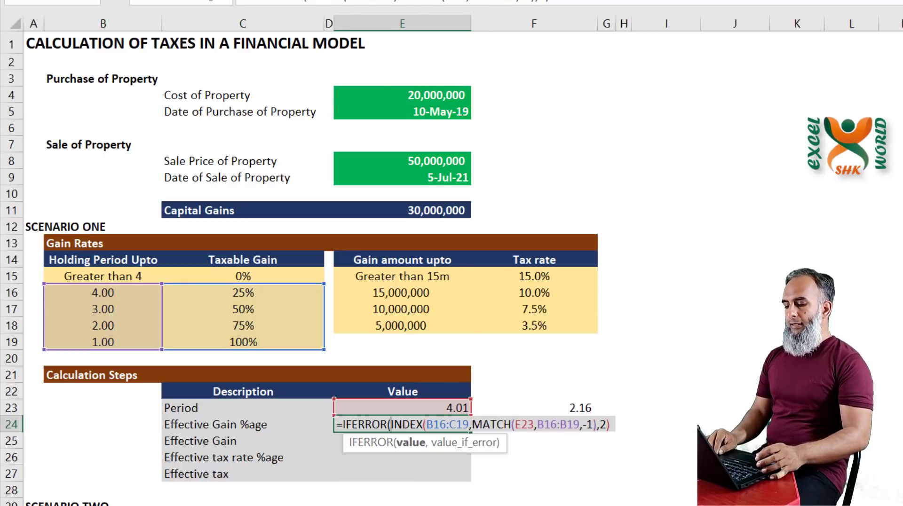
pyautogui.click(610, 424)
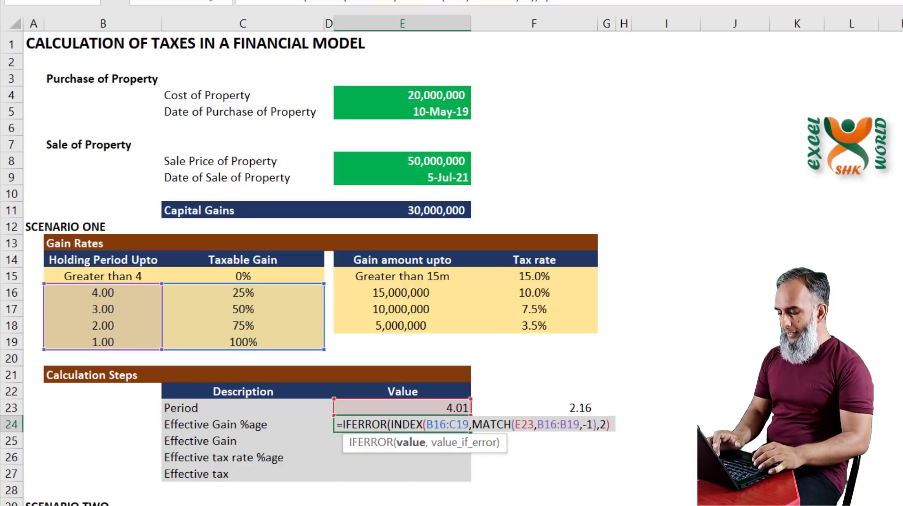
pyautogui.write(',')
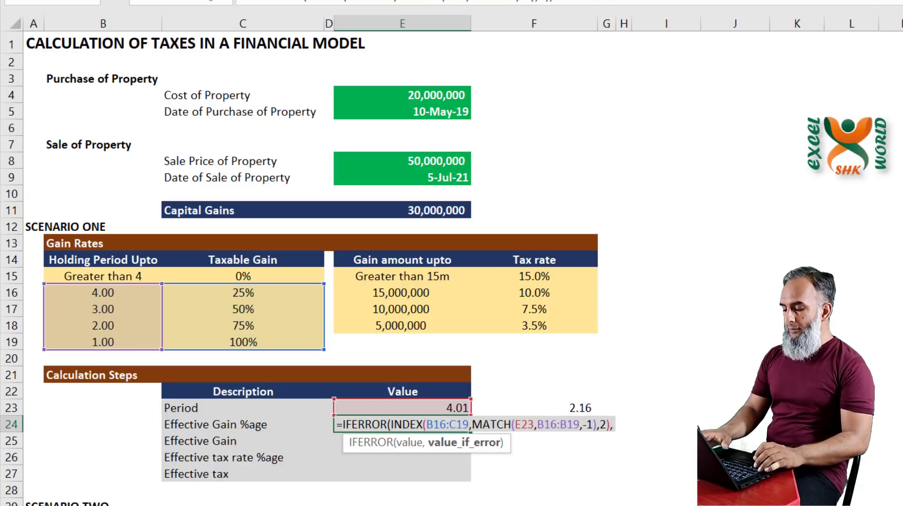
pyautogui.write('0)')
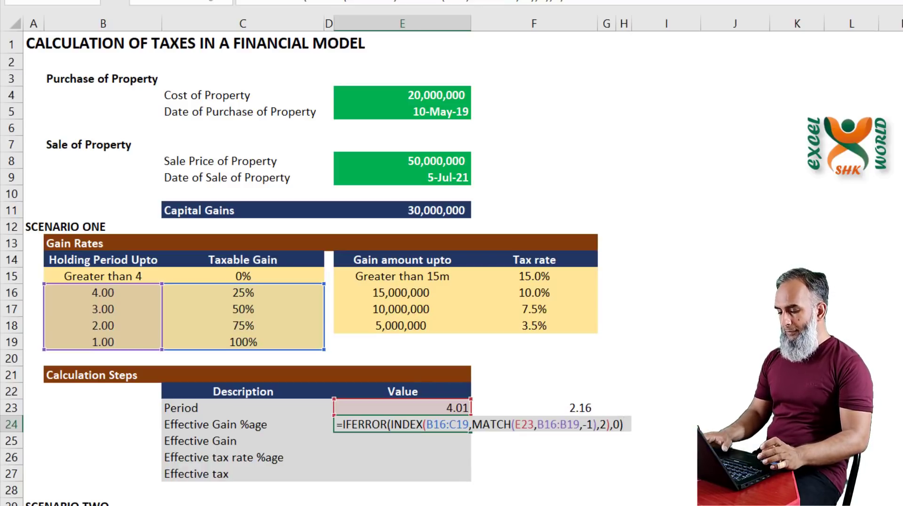
pyautogui.press('Return')
pyautogui.click(402, 425)
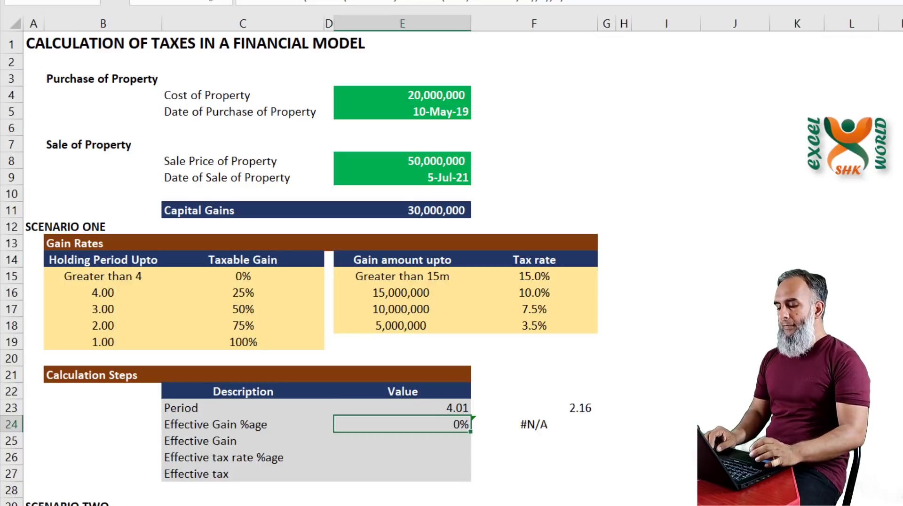
pyautogui.click(534, 425)
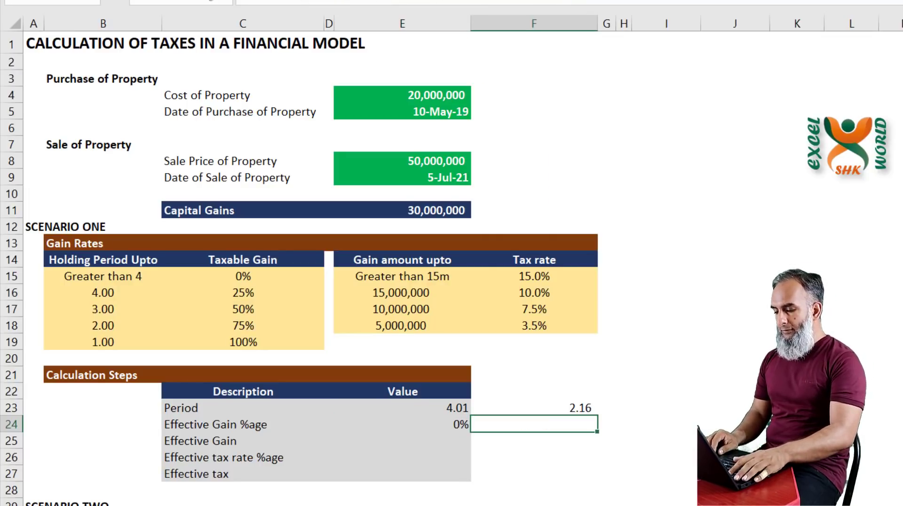
pyautogui.click(534, 408)
# Step: Copy =(E9-E5)/365 from F23 into E23, replacing the 4.01 test value
pyautogui.press('F2')
pyautogui.hotkey('shift', 'Home')
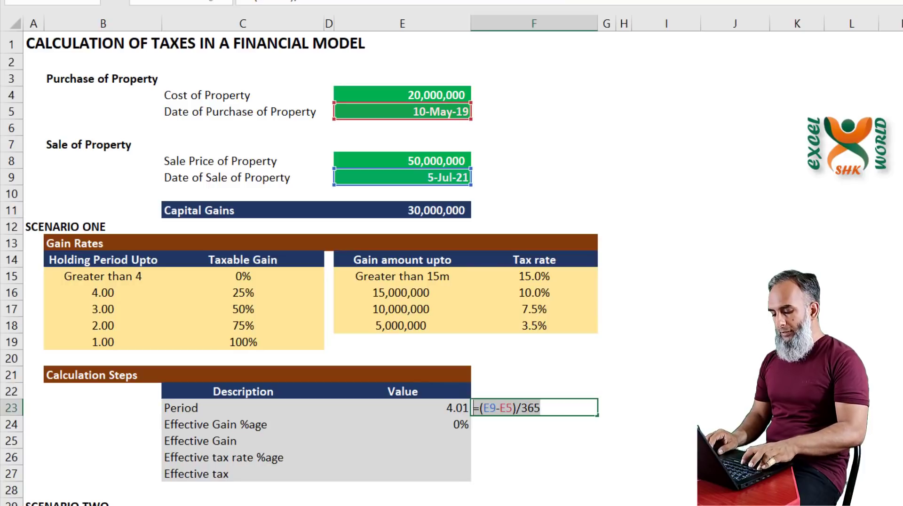
pyautogui.hotkey('ctrl', 'c')
pyautogui.press('Escape')
pyautogui.press('Left')
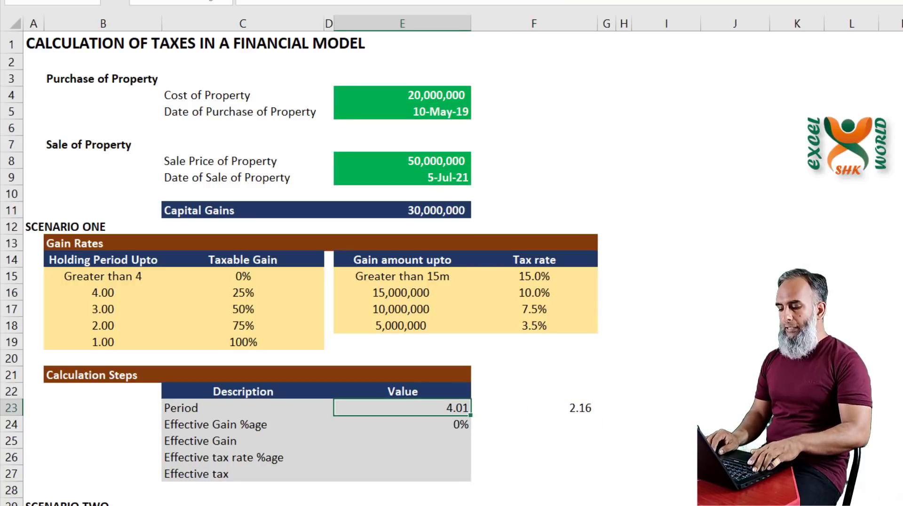
pyautogui.press('F2')
pyautogui.press('Home')
pyautogui.hotkey('ctrl', 'v')
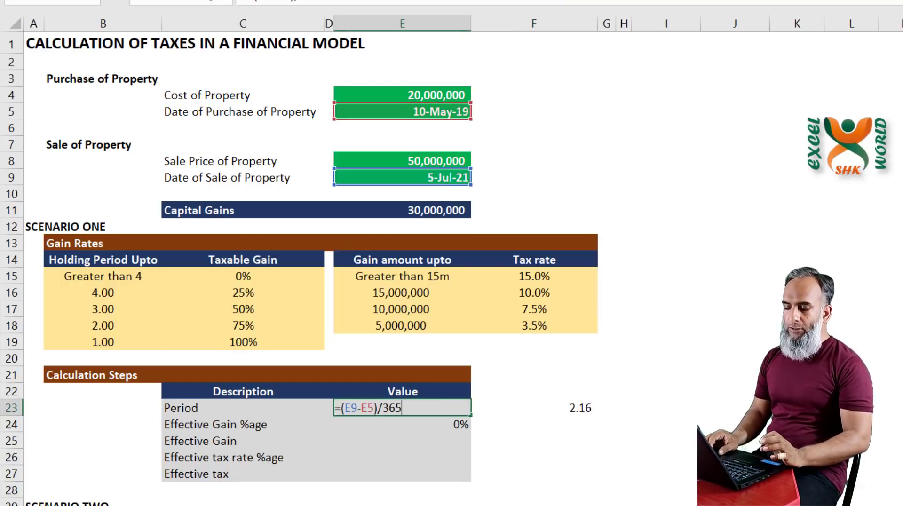
pyautogui.press('Return')
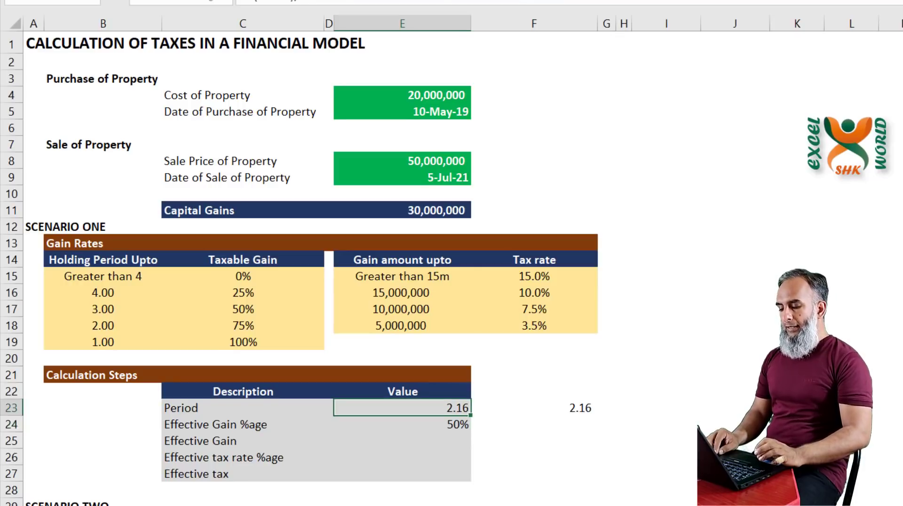
# Step: Enter =E24*E11 in E25, giving an Effective Gain of 15,000,000
pyautogui.press('Return')
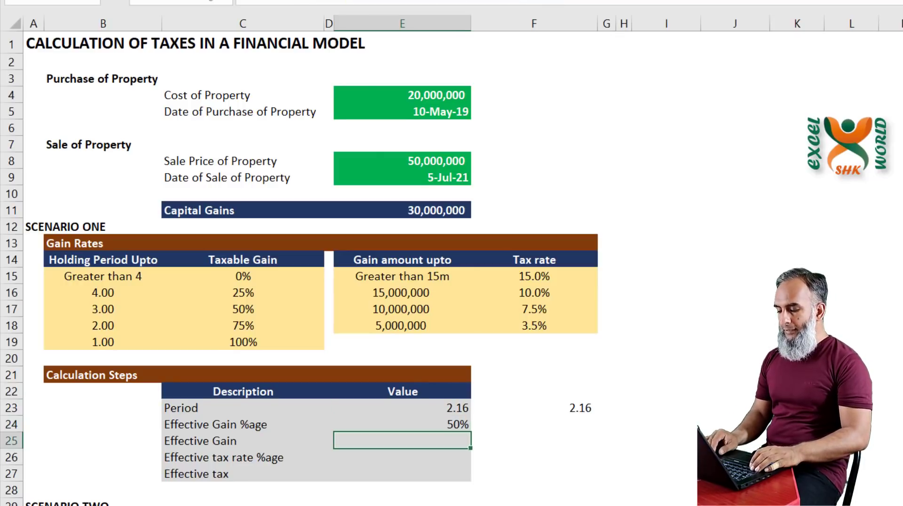
pyautogui.write('=')
pyautogui.press('Up')
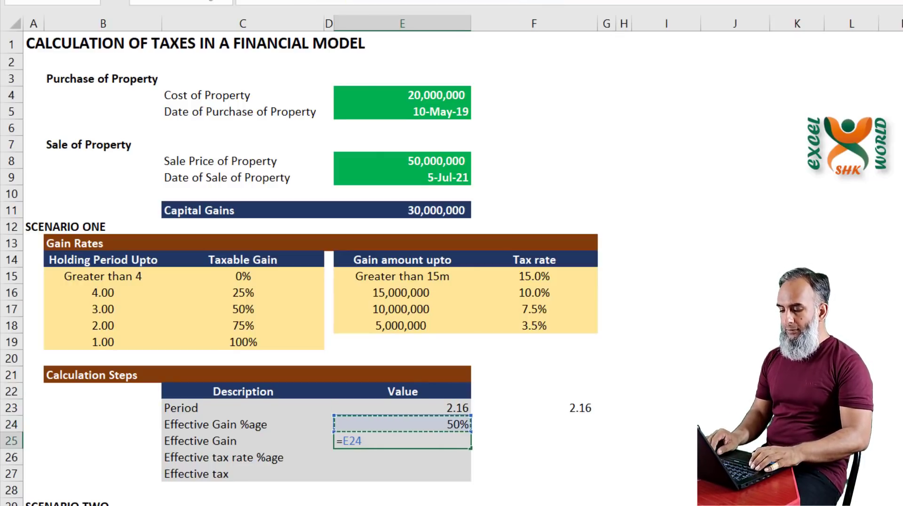
pyautogui.write('*')
pyautogui.press('Up')
pyautogui.press('Up')
pyautogui.press('Up')
pyautogui.press('Up')
pyautogui.press('Up')
pyautogui.press('Up')
pyautogui.press('Up')
pyautogui.press('Up')
pyautogui.press('Up')
pyautogui.press('Up')
pyautogui.press('Up')
pyautogui.press('Up')
pyautogui.press('Up')
pyautogui.press('Up')
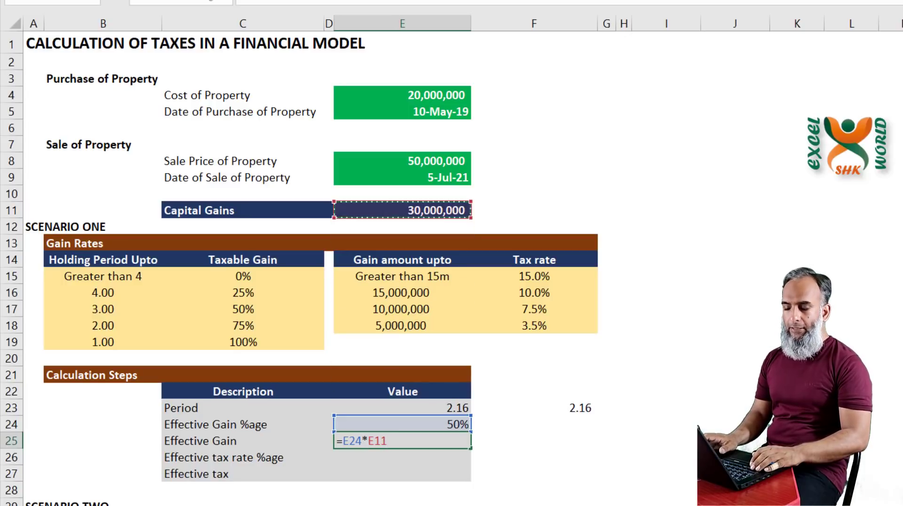
pyautogui.press('Return')
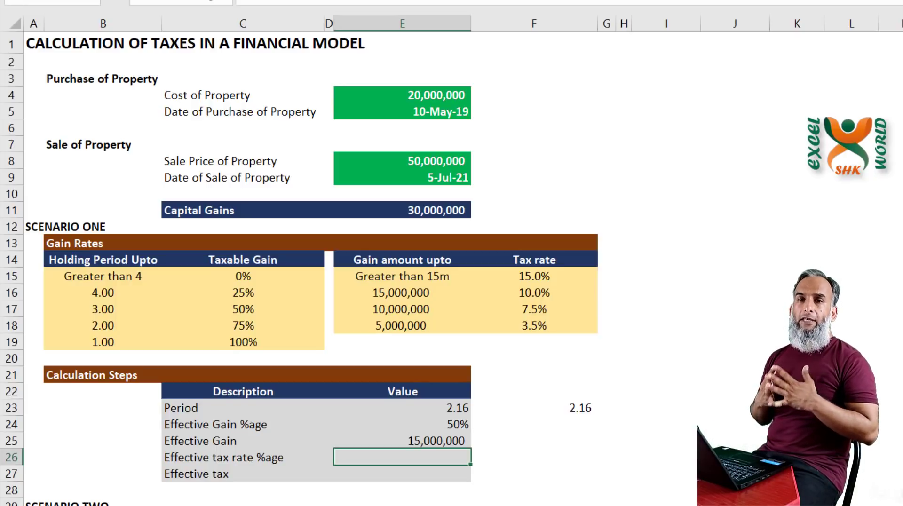
# Step: Enter =MATCH(E25,E16:E18,-1) in F26, returning position 1 for the Effective Gain
pyautogui.click(534, 456)
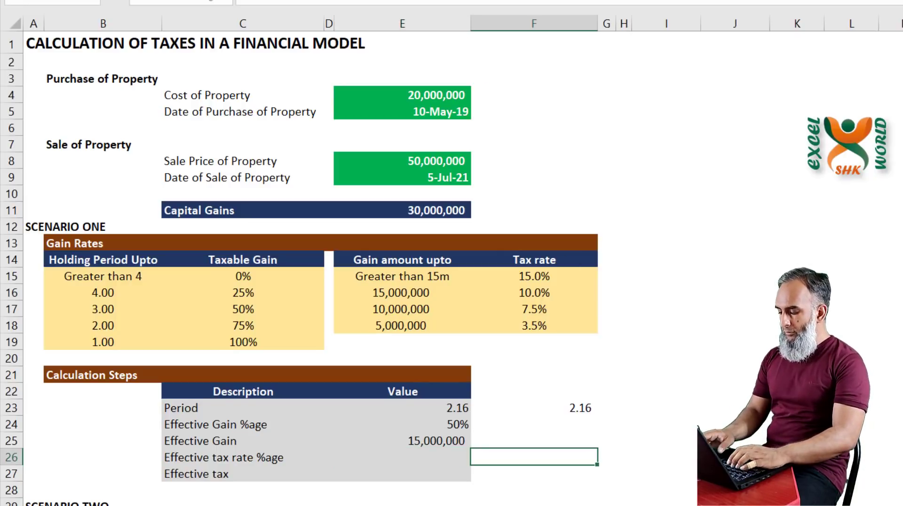
pyautogui.write('=A')
pyautogui.press('BackSpace')
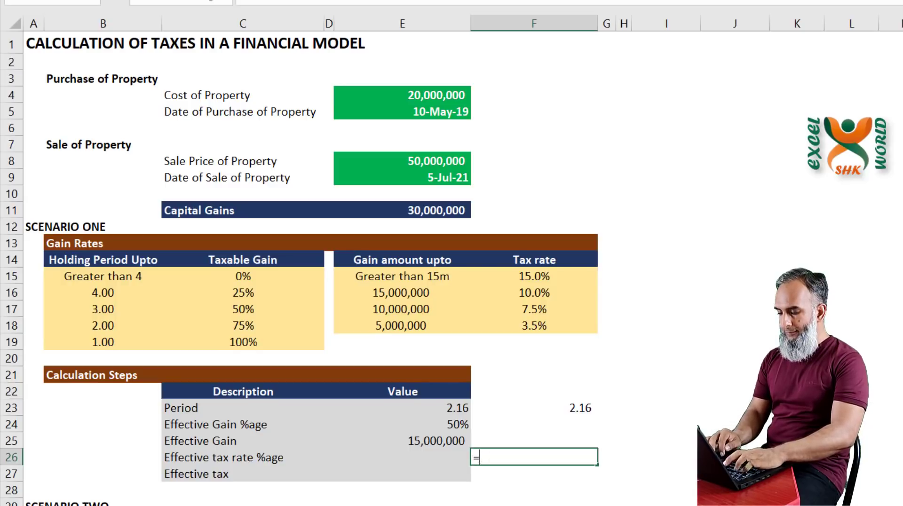
pyautogui.write('MAT')
pyautogui.press('Tab')
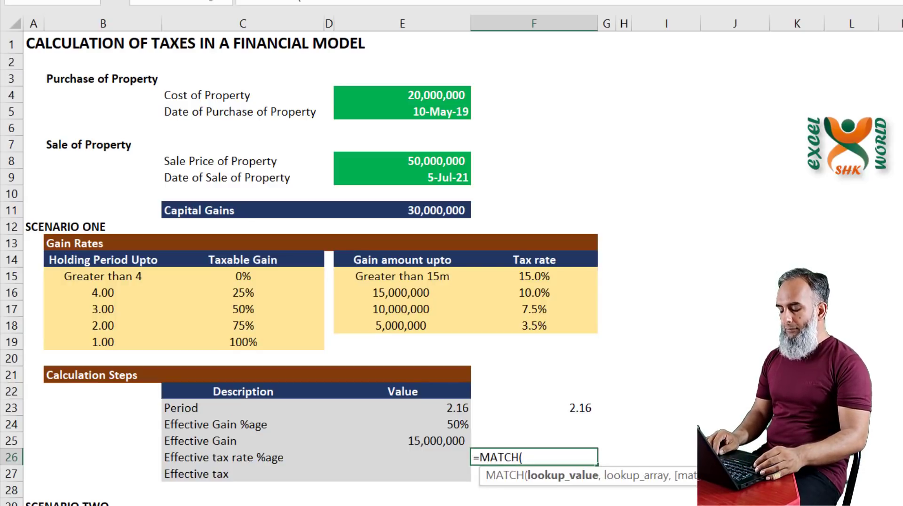
pyautogui.click(402, 440)
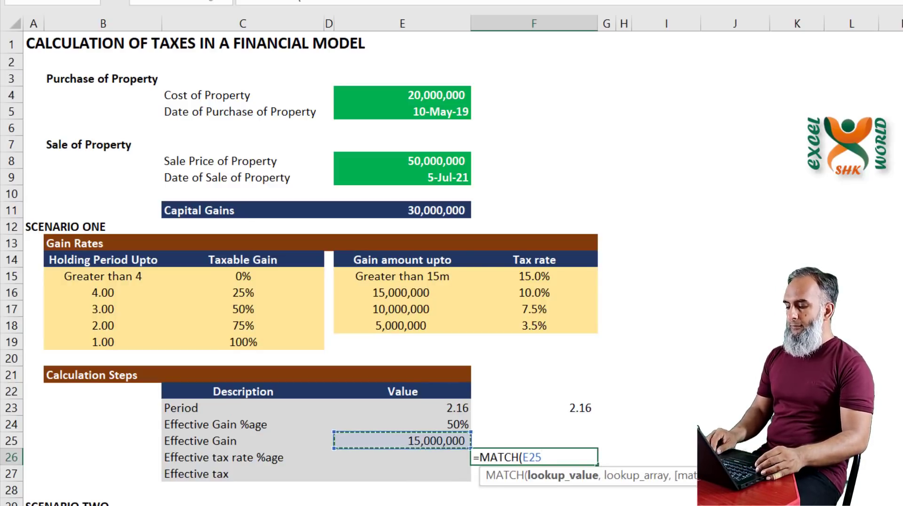
pyautogui.write(',')
pyautogui.press('Up')
pyautogui.press('Up')
pyautogui.press('Up')
pyautogui.press('Up')
pyautogui.press('Up')
pyautogui.press('Up')
pyautogui.press('Up')
pyautogui.press('Up')
pyautogui.press('Up')
pyautogui.press('Up')
pyautogui.press('Left')
pyautogui.press('Left')
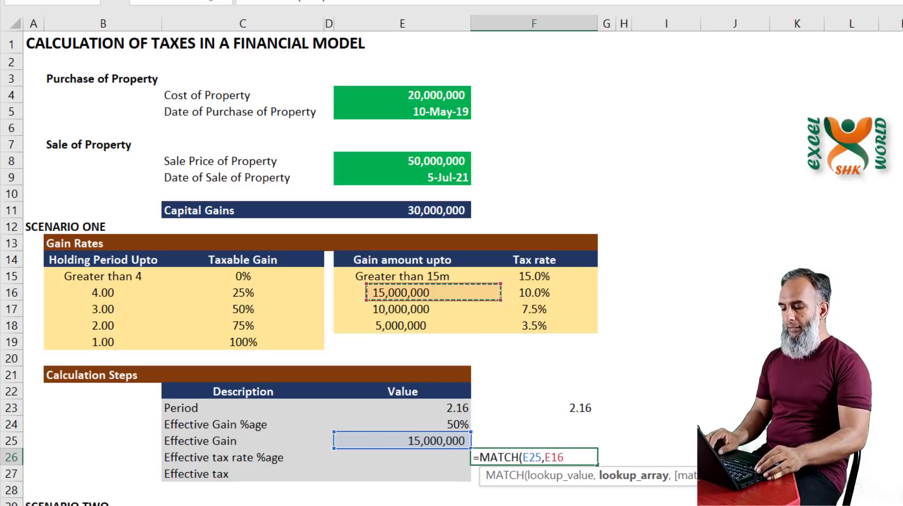
pyautogui.press('Right')
pyautogui.hotkey('shift', 'Down')
pyautogui.hotkey('shift', 'Down')
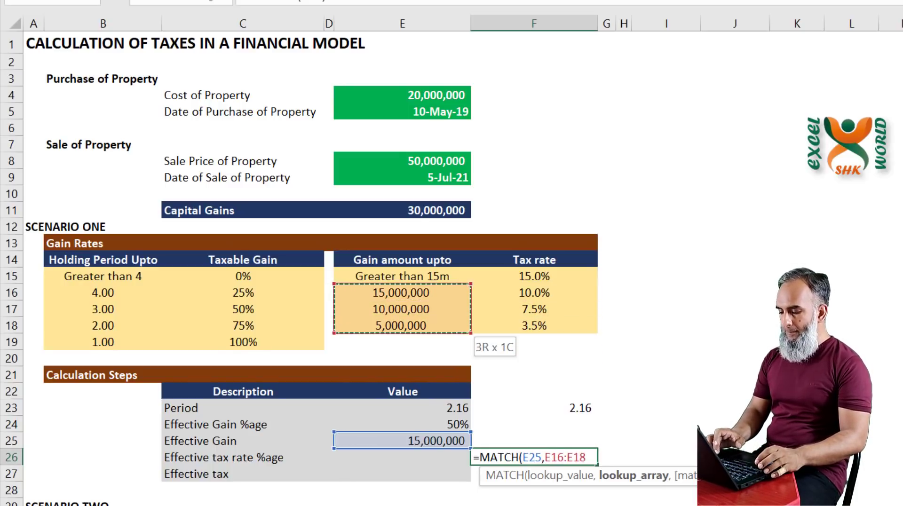
pyautogui.write(',')
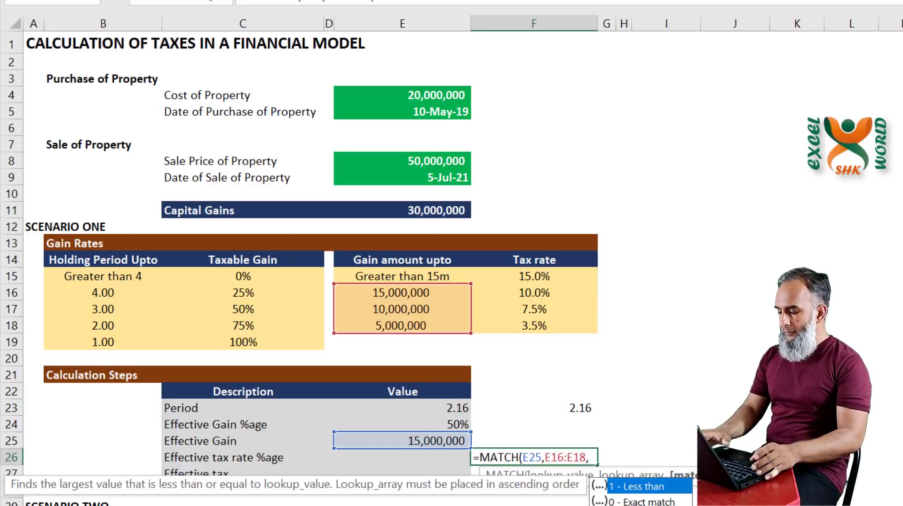
pyautogui.write('-')
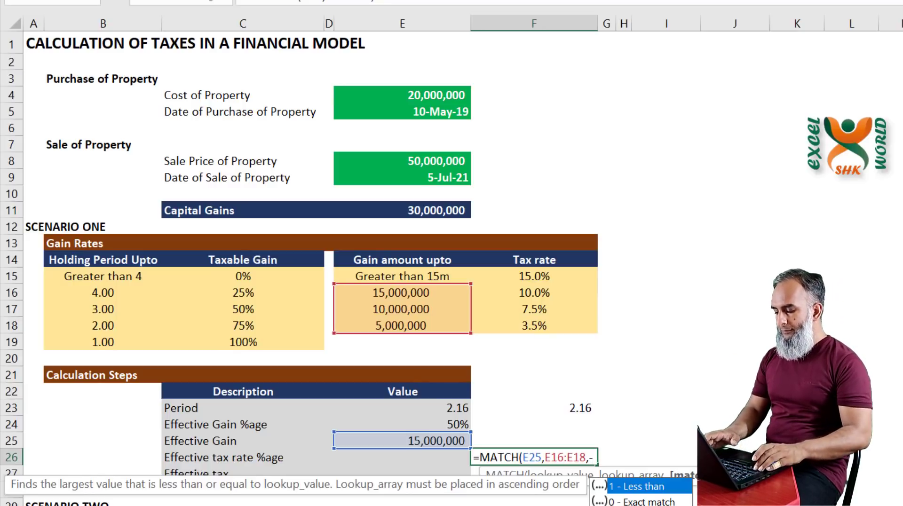
pyautogui.write('1)')
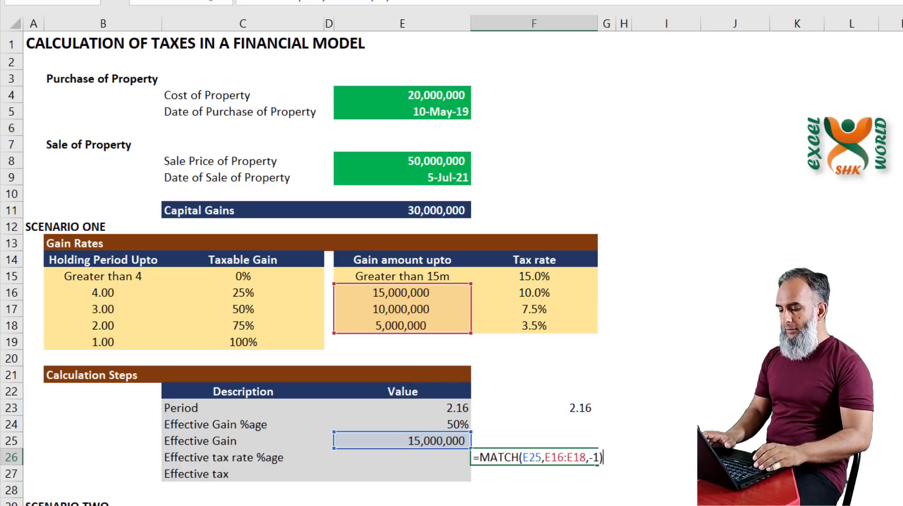
pyautogui.press('Return')
pyautogui.press('Up')
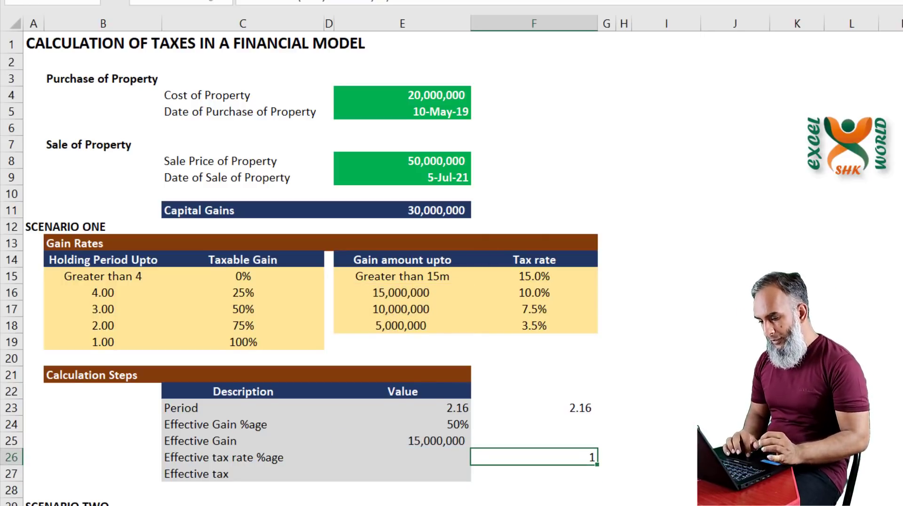
# Step: Compare the 15,000,000 threshold and 10.0% rate, then re-confirm the F26 formula
pyautogui.click(391, 292)
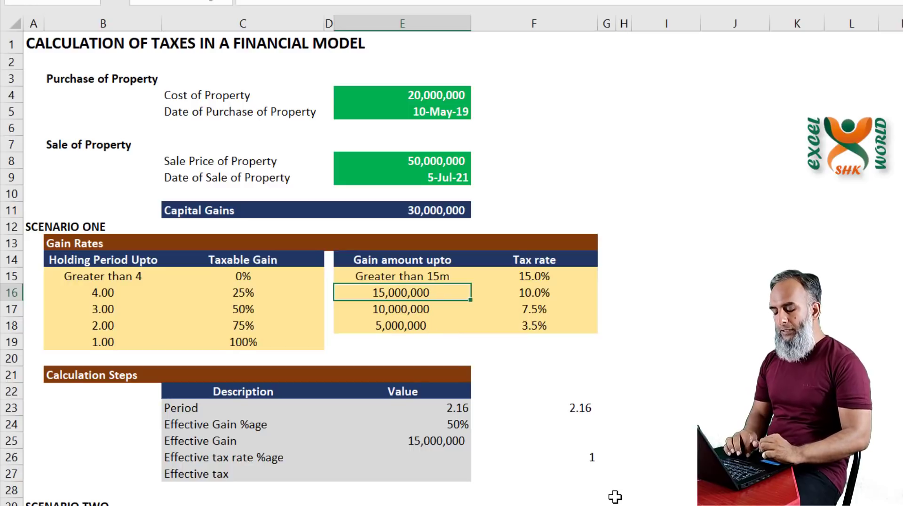
pyautogui.click(468, 445)
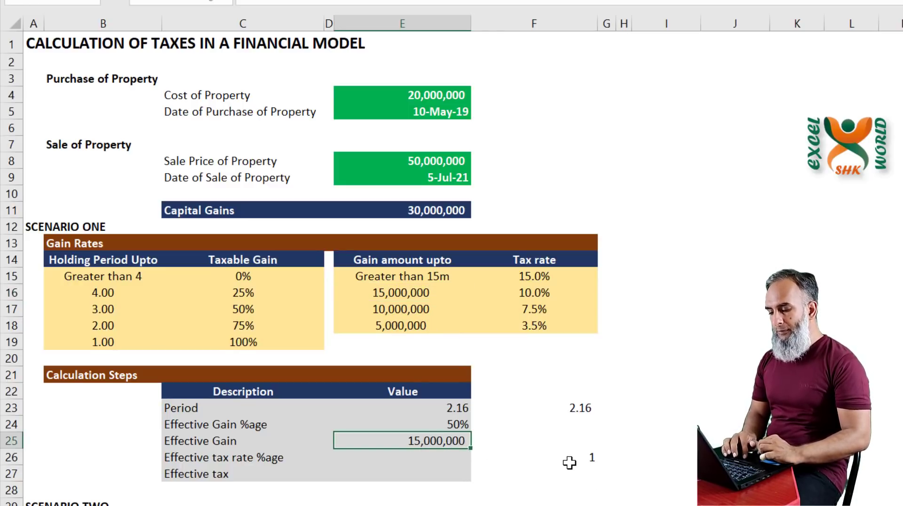
pyautogui.click(539, 296)
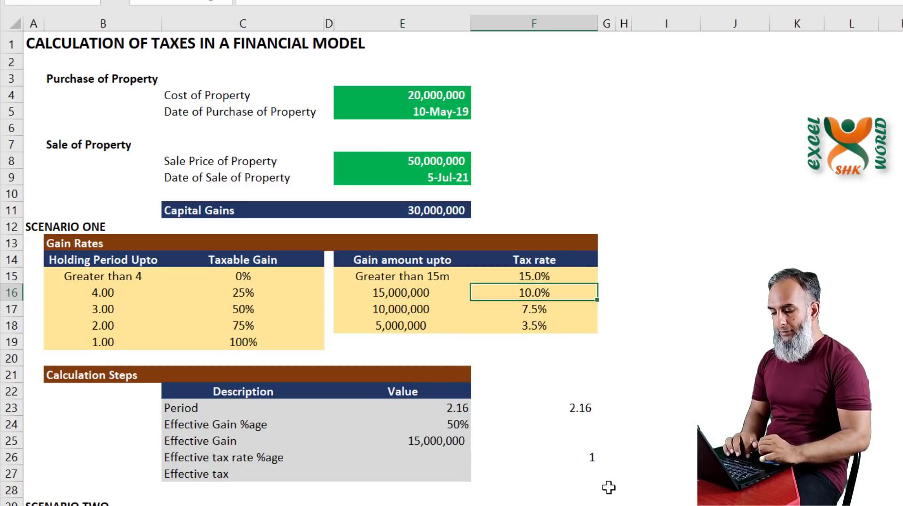
pyautogui.click(441, 463)
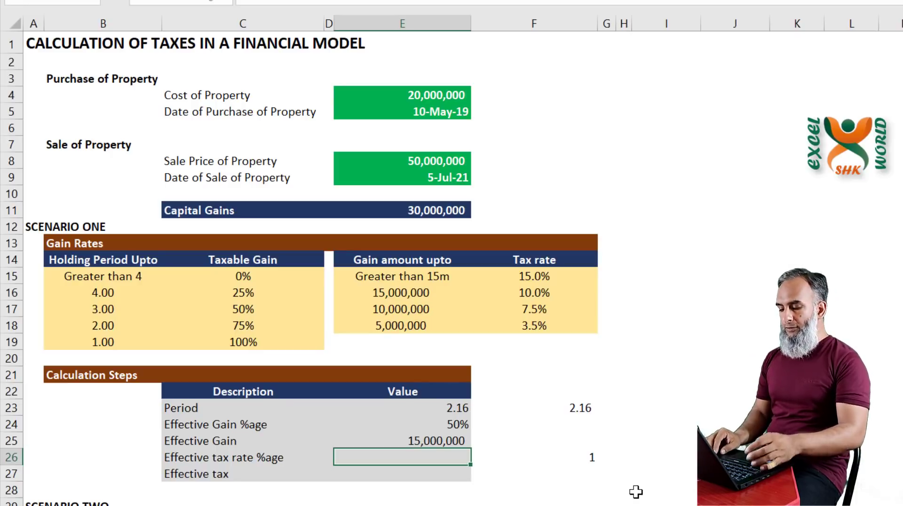
pyautogui.press('Right')
pyautogui.press('F2')
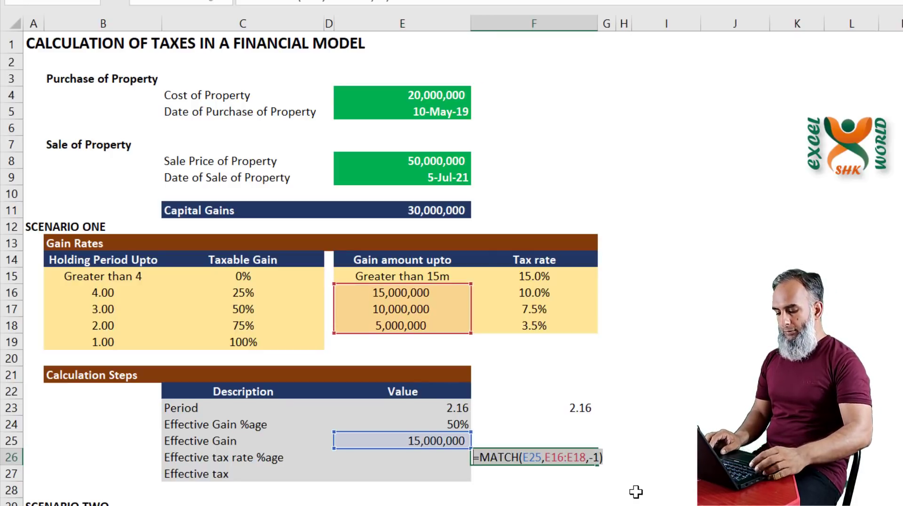
pyautogui.press('Right')
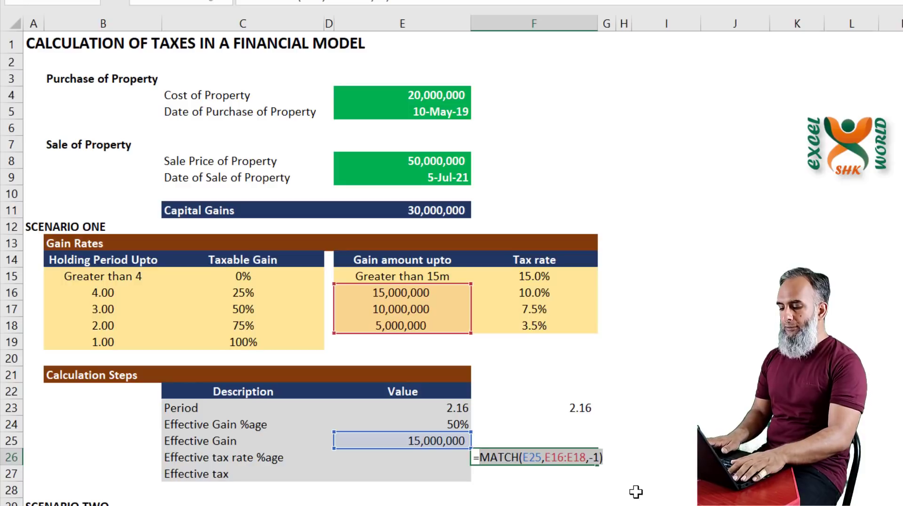
pyautogui.press('Return')
pyautogui.press('Up')
pyautogui.press('Left')
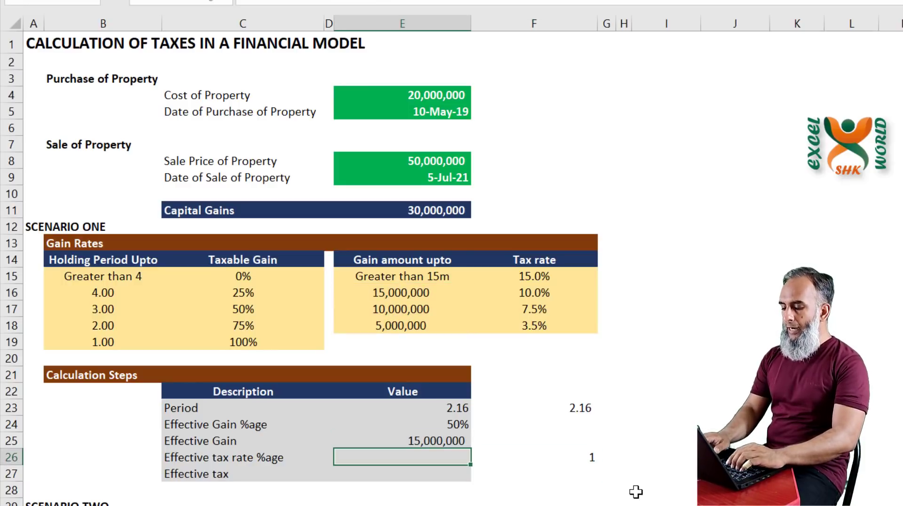
# Step: Enter =INDEX(E16:F18,MATCH(E25,E16:E18,-1),2) in E26, returning a 10.0% tax rate
pyautogui.write('=INDEX(')
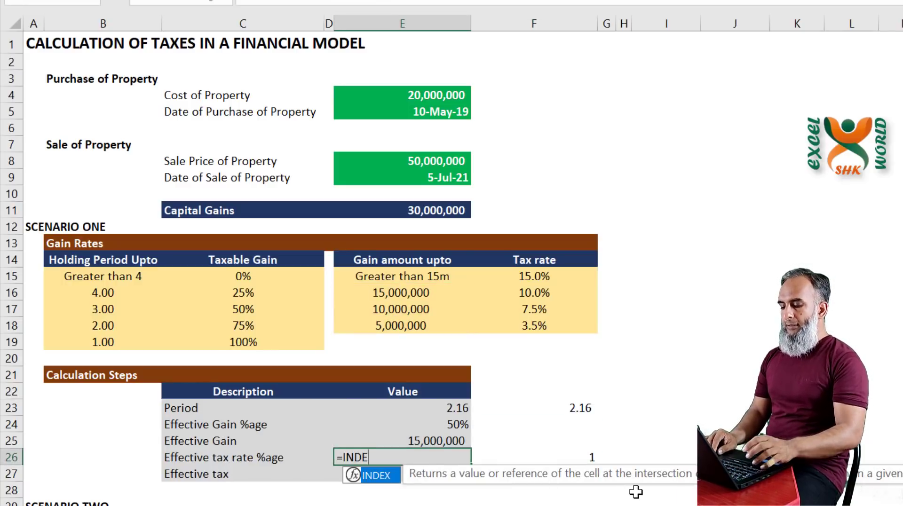
pyautogui.press('Up')
pyautogui.press('Up')
pyautogui.press('Up')
pyautogui.press('Up')
pyautogui.press('Up')
pyautogui.press('Up')
pyautogui.press('Up')
pyautogui.press('Up')
pyautogui.press('Up')
pyautogui.press('Up')
pyautogui.press('Up')
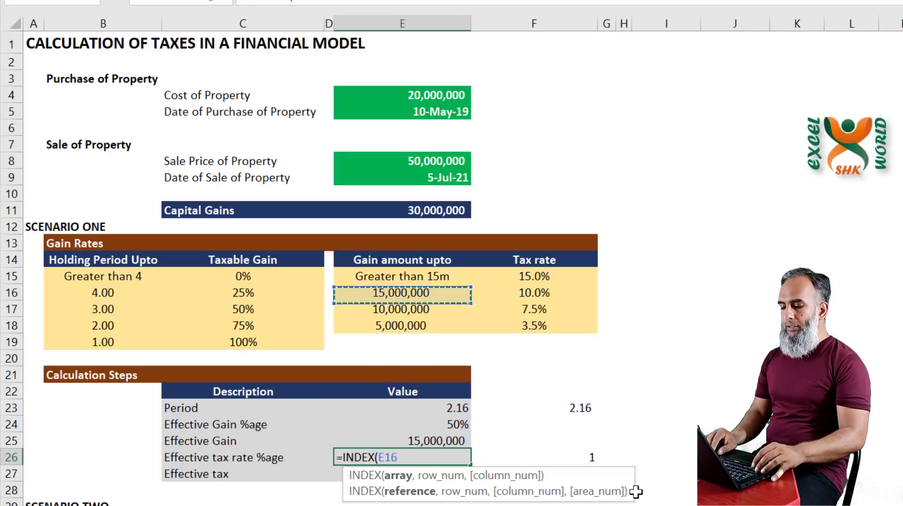
pyautogui.hotkey('shift', 'Down')
pyautogui.hotkey('shift', 'Down')
pyautogui.hotkey('shift', 'Right')
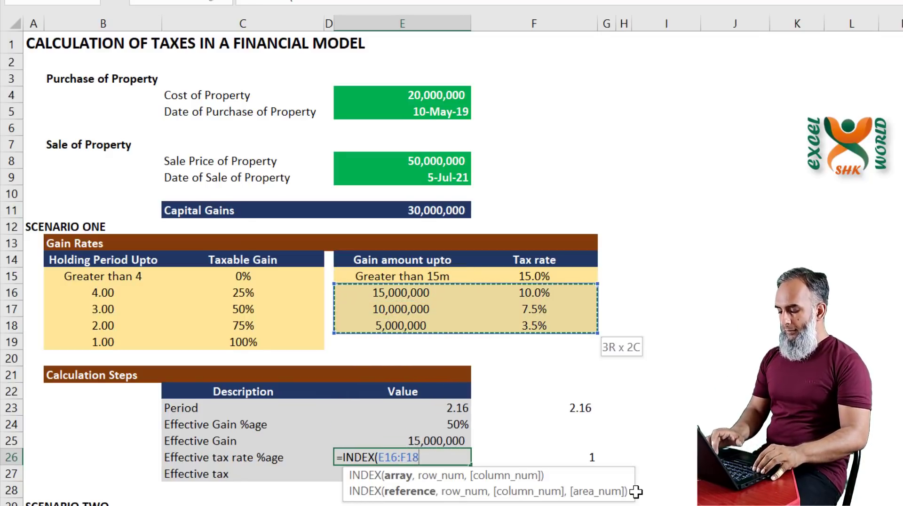
pyautogui.write(',')
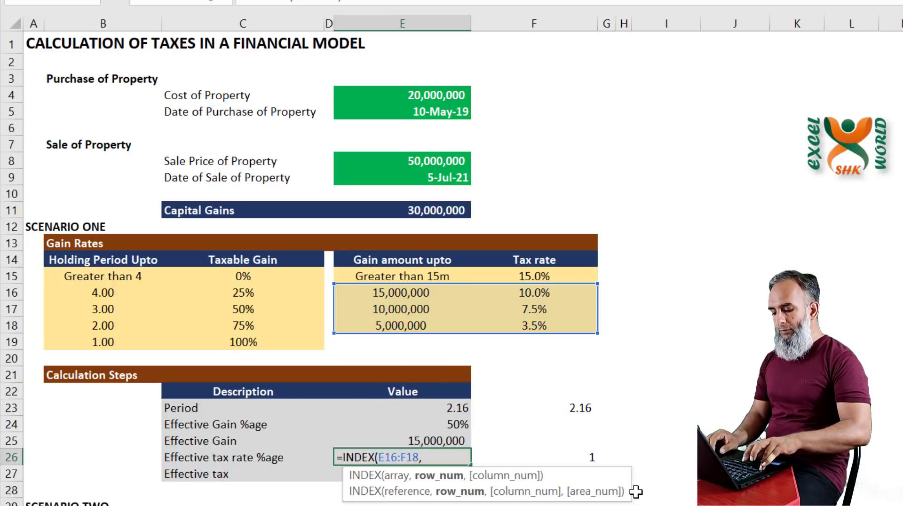
pyautogui.write('MATCH(E25,E16:E18,-1)')
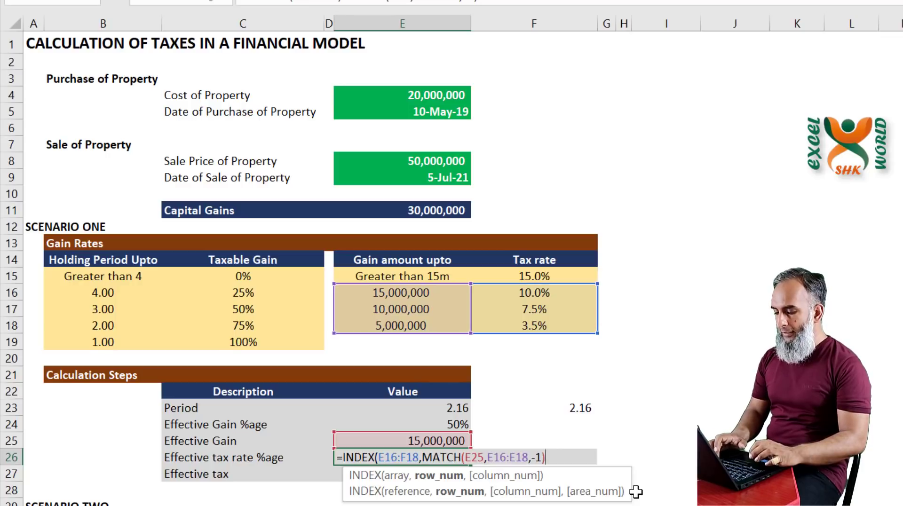
pyautogui.write(',')
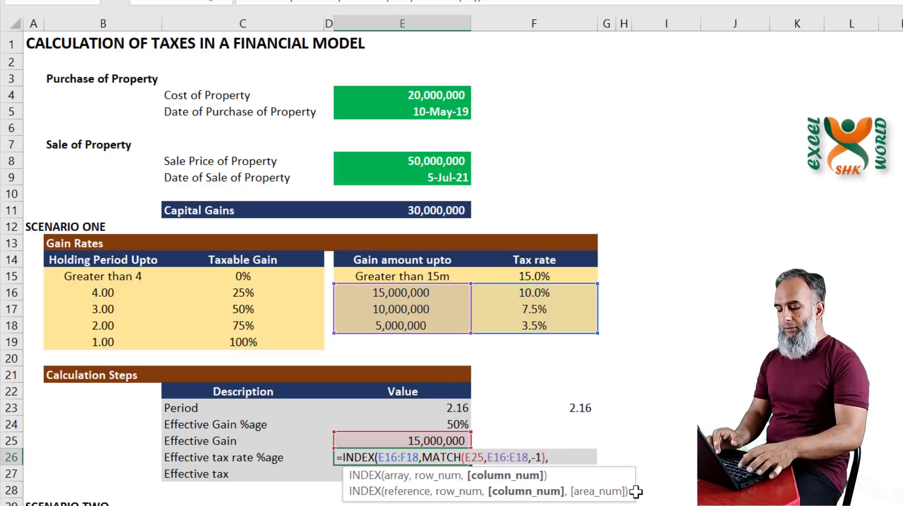
pyautogui.write('2')
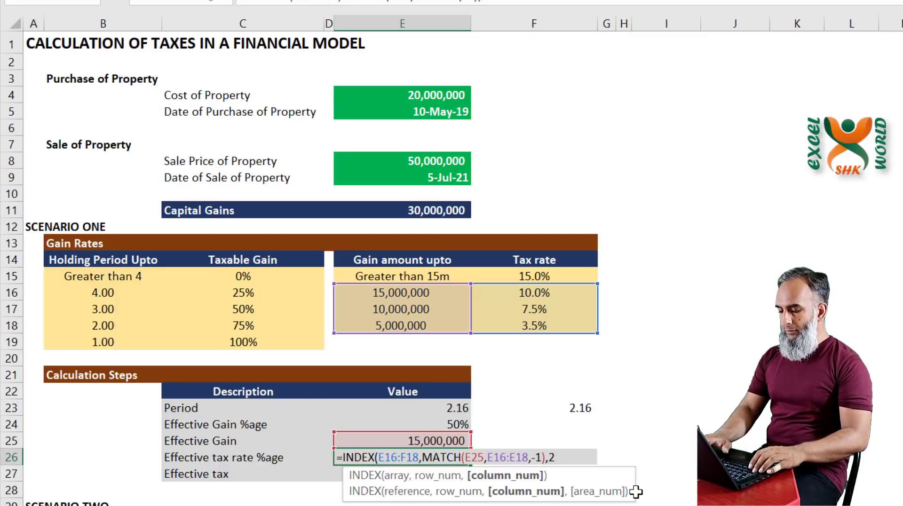
pyautogui.write(')')
pyautogui.press('Return')
pyautogui.press('Up')
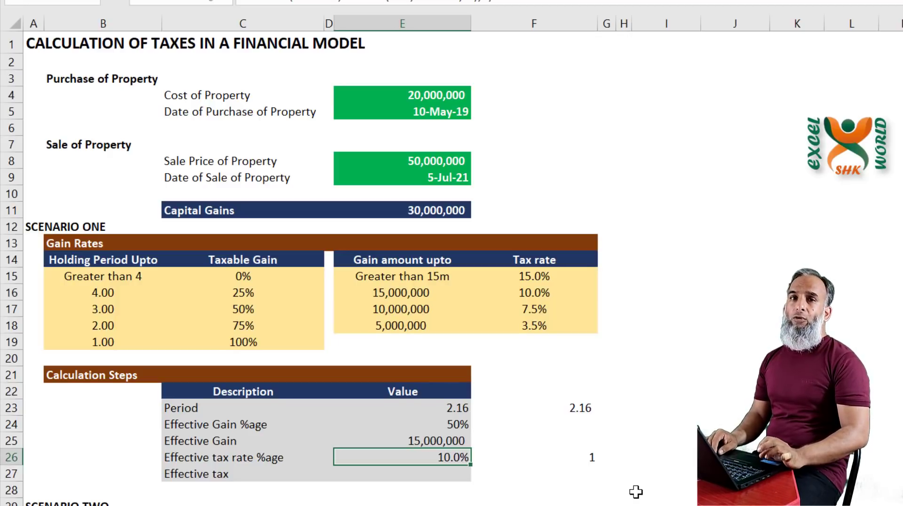
pyautogui.press('Up')
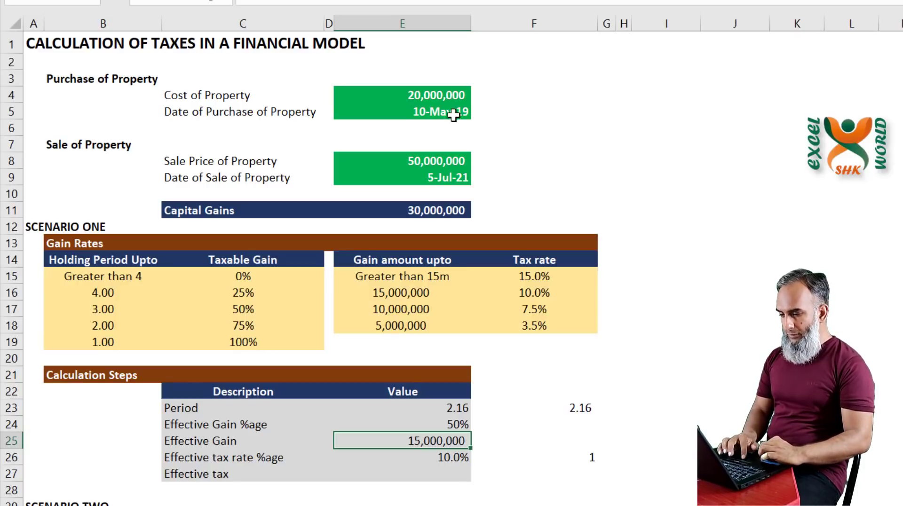
# Step: Change the Sale Price in E8 to 52,000,000 and reopen E26's #N/A tax-rate formula
pyautogui.click(445, 160)
pyautogui.press('F2')
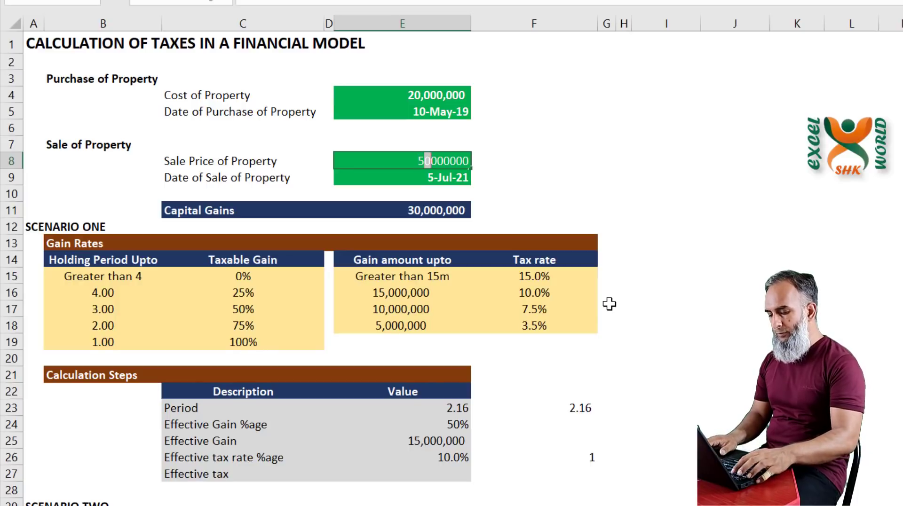
pyautogui.press('Delete')
pyautogui.write('2')
pyautogui.press('Return')
pyautogui.press('Down')
pyautogui.press('Down')
pyautogui.press('Down')
pyautogui.press('Down')
pyautogui.press('Down')
pyautogui.press('Down')
pyautogui.press('Down')
pyautogui.press('Down')
pyautogui.press('Down')
pyautogui.press('Down')
pyautogui.press('Down')
pyautogui.press('Down')
pyautogui.press('Down')
pyautogui.press('Down')
pyautogui.press('Down')
pyautogui.press('Down')
pyautogui.press('Down')
pyautogui.press('Down')
pyautogui.press('Down')
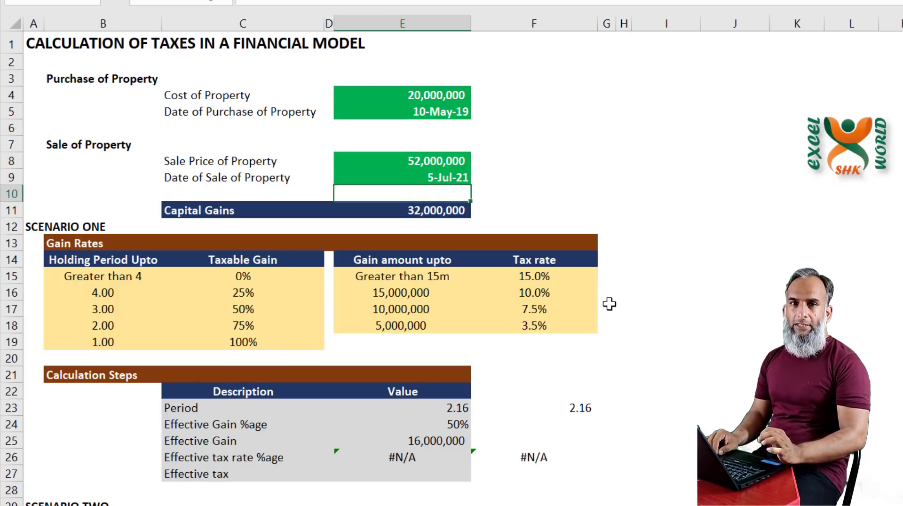
pyautogui.press('Up')
pyautogui.press('Up')
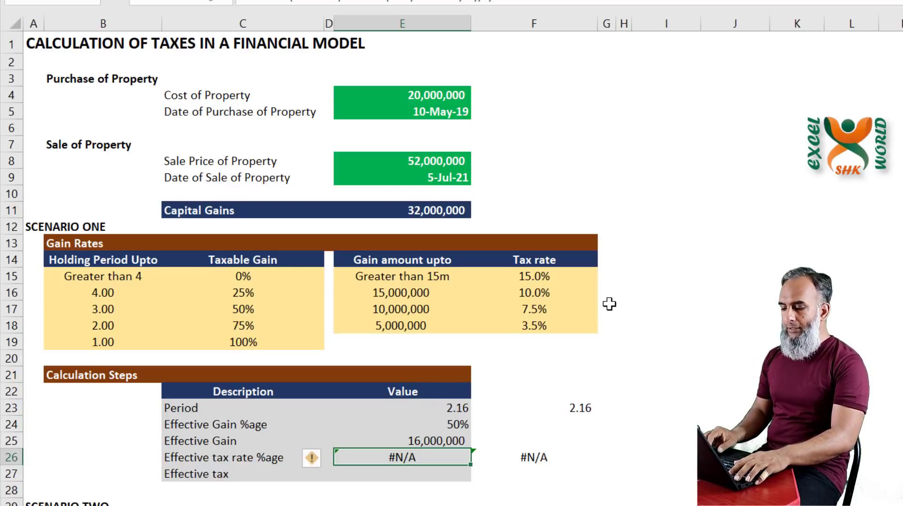
pyautogui.press('F2')
pyautogui.press('Home')
# Step: Wrap E26's rate lookup in IFERROR with a 15% fallback, showing 15.0%, and clear F23 and F26
pyautogui.press('Right')
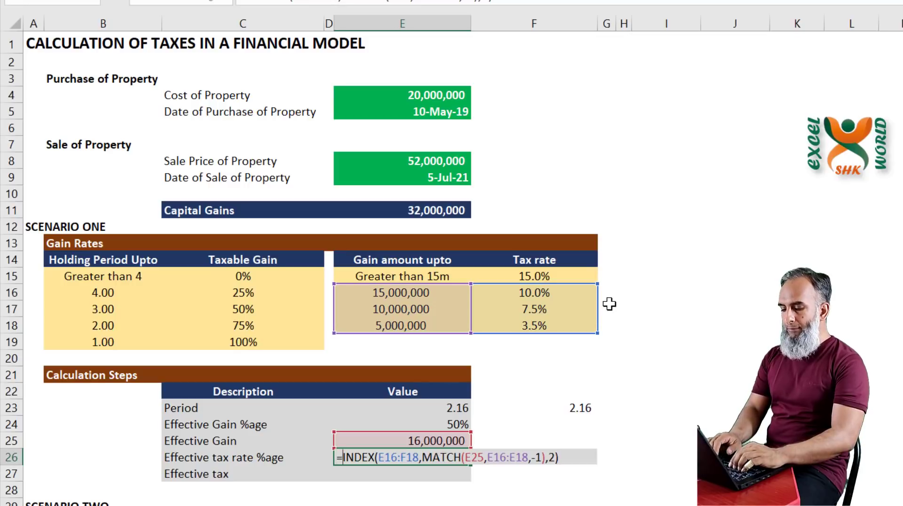
pyautogui.write('IF')
pyautogui.write('ERROR(')
pyautogui.press('End')
pyautogui.write(',15%)')
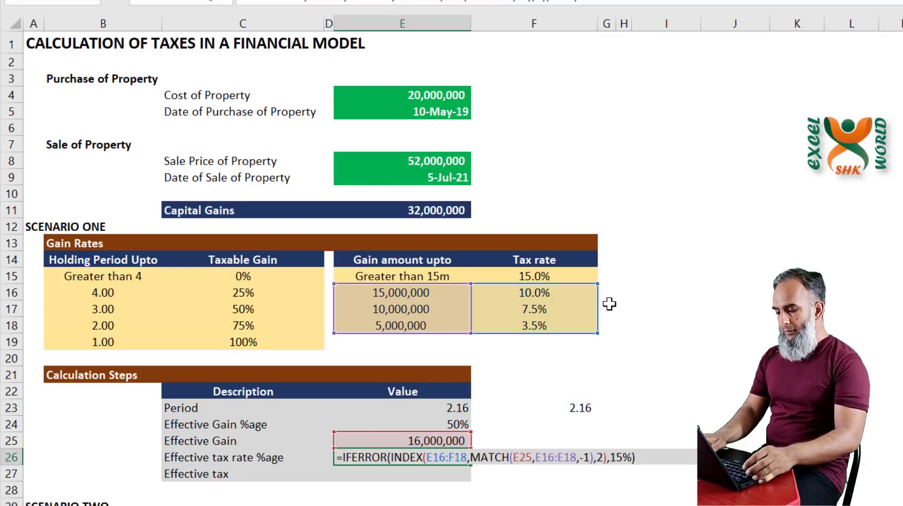
pyautogui.press('BackSpace')
pyautogui.press('BackSpace')
pyautogui.press('BackSpace')
pyautogui.press('BackSpace')
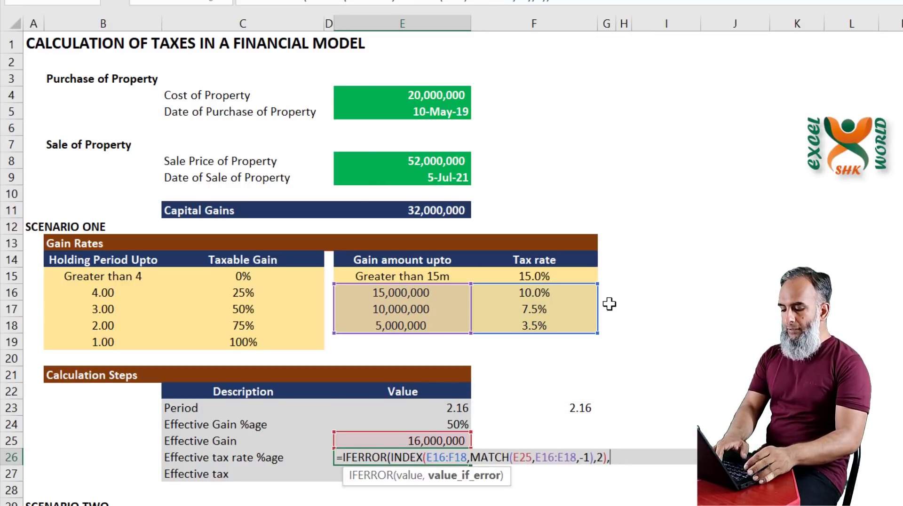
pyautogui.write('15%')
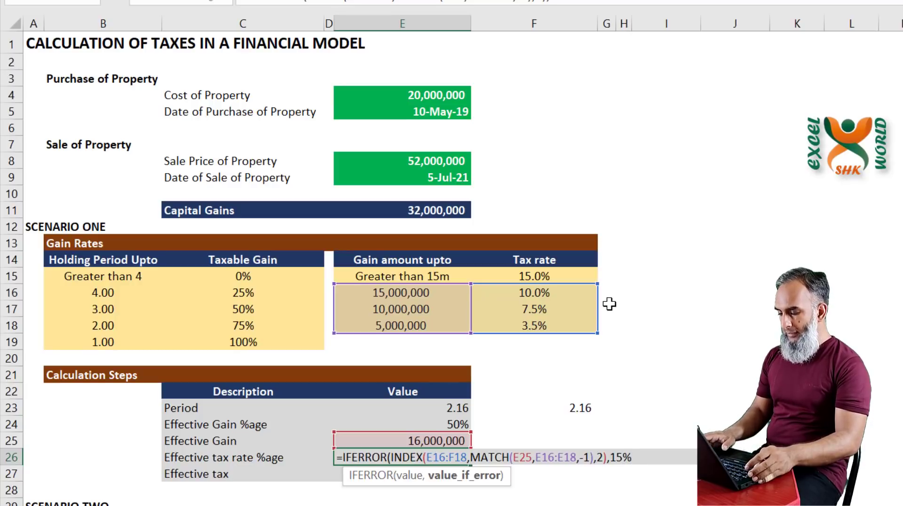
pyautogui.write(')')
pyautogui.press('Return')
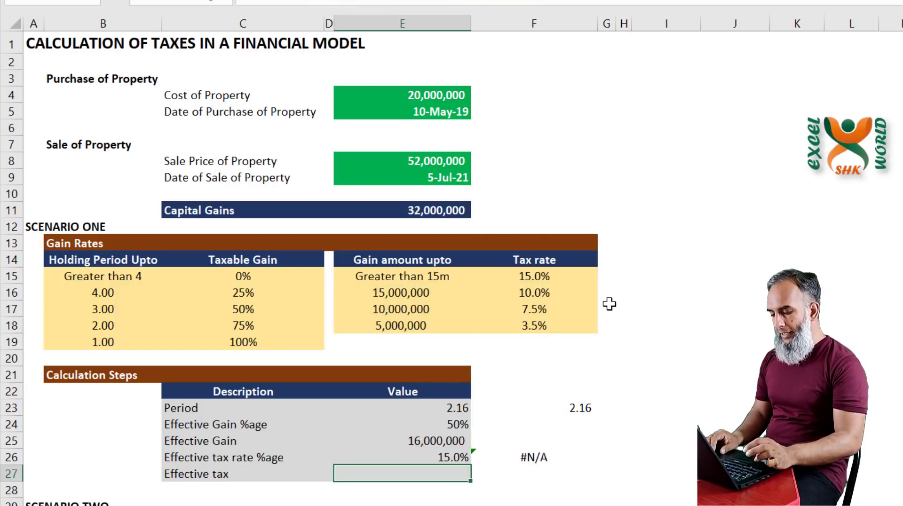
pyautogui.press('Up')
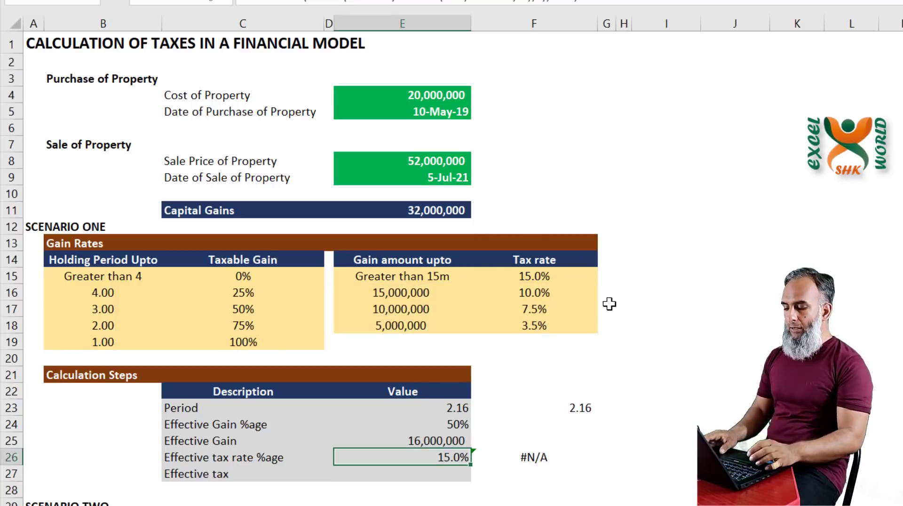
pyautogui.press('Down')
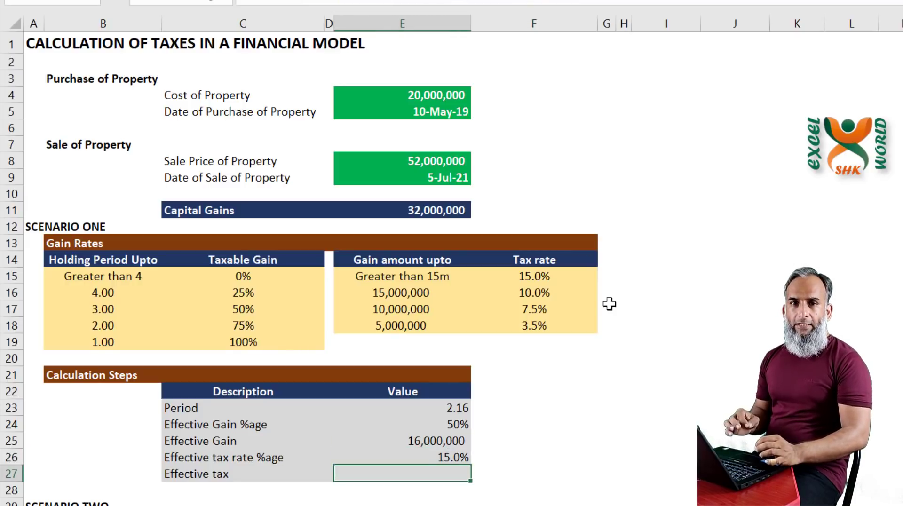
# Step: Enter =E25*E26 in E27 for an effective tax of 2,400,000, then move to Scenario Two
pyautogui.write('=')
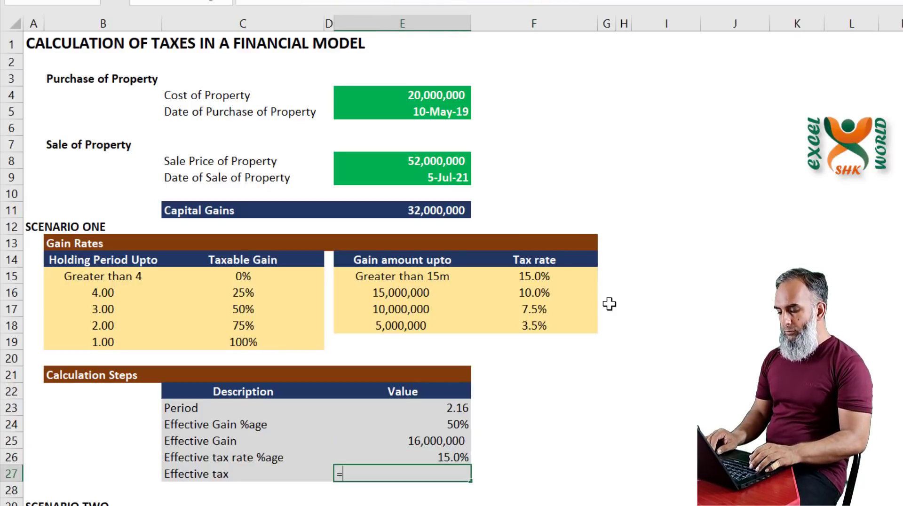
pyautogui.press('Up')
pyautogui.press('Up')
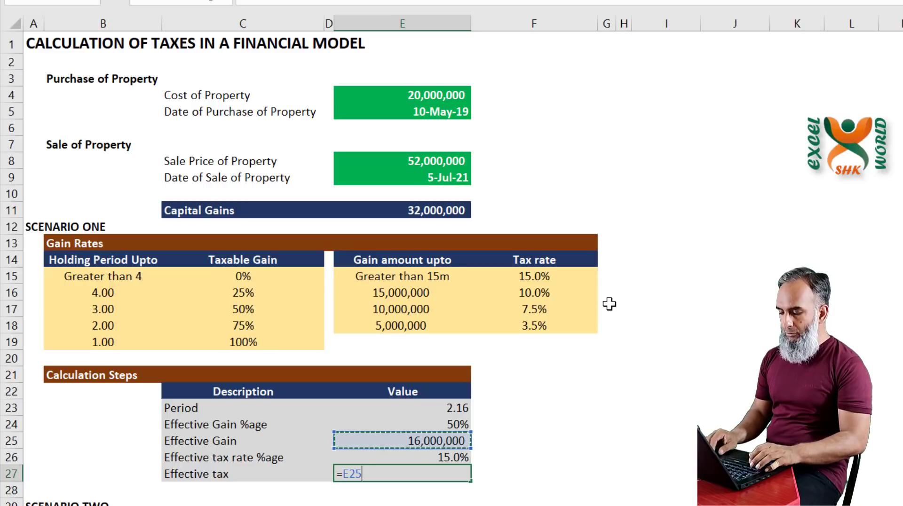
pyautogui.write('*')
pyautogui.press('Down')
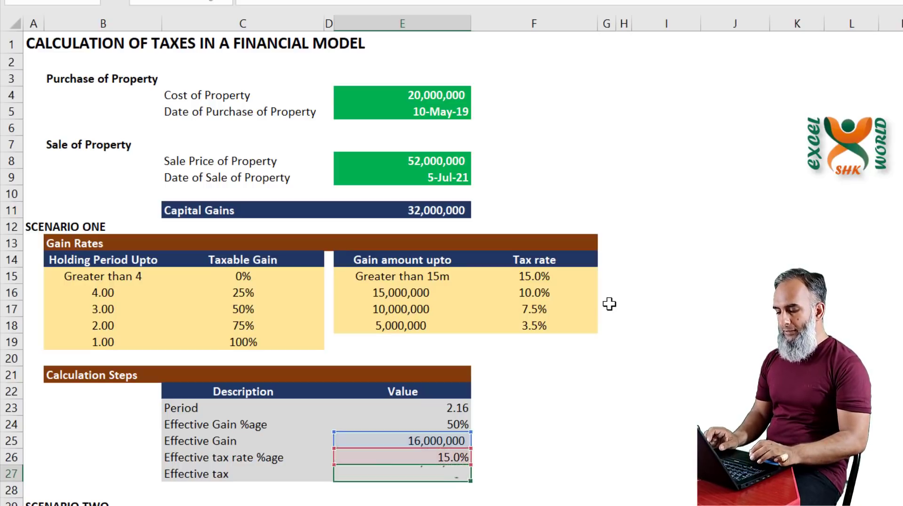
pyautogui.press('Return')
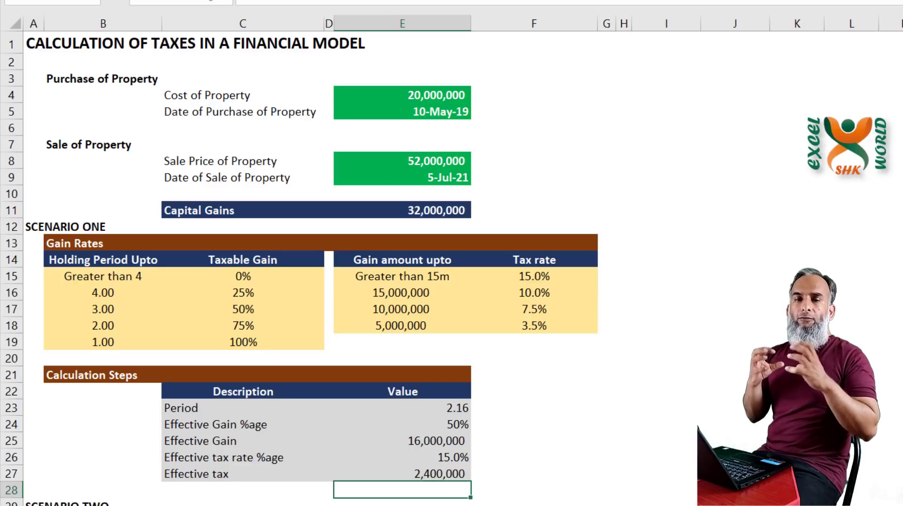
pyautogui.click(559, 486)
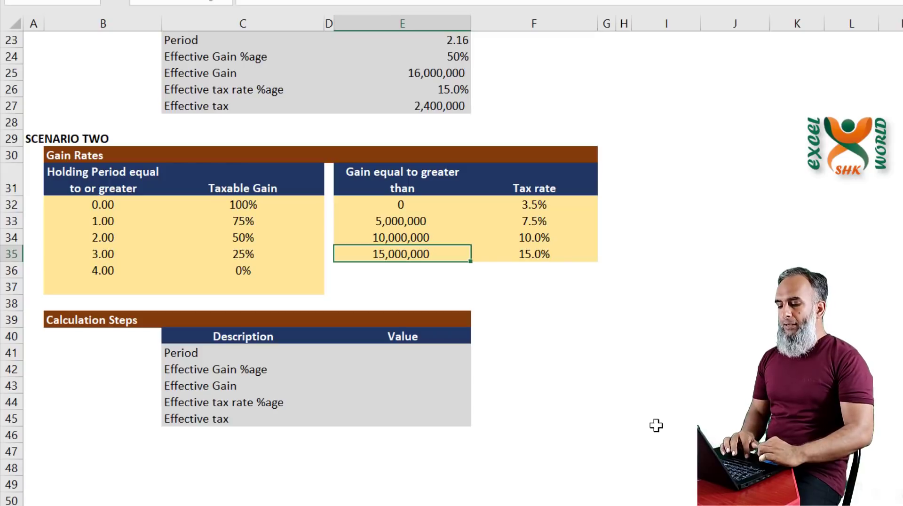
# Step: Enter Scenario Two's Period formula from the sale and purchase dates, giving 2.16
pyautogui.click(417, 355)
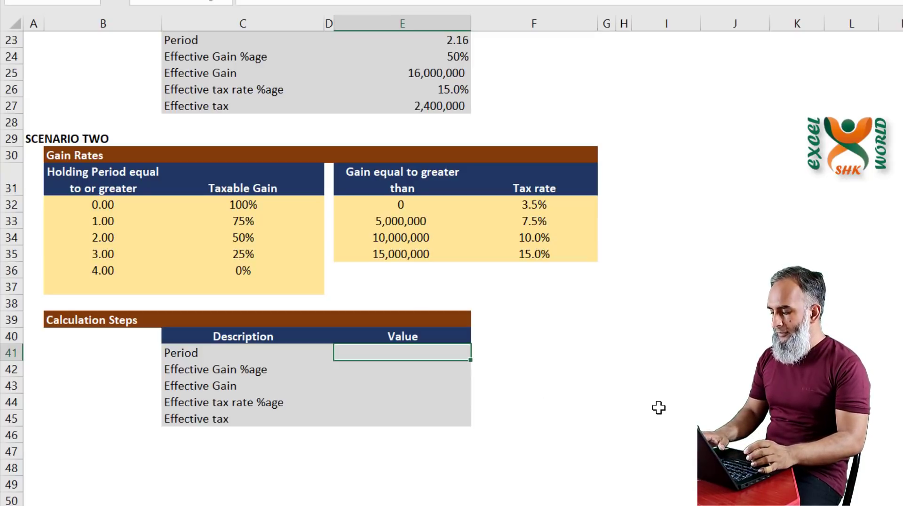
pyautogui.write('=(')
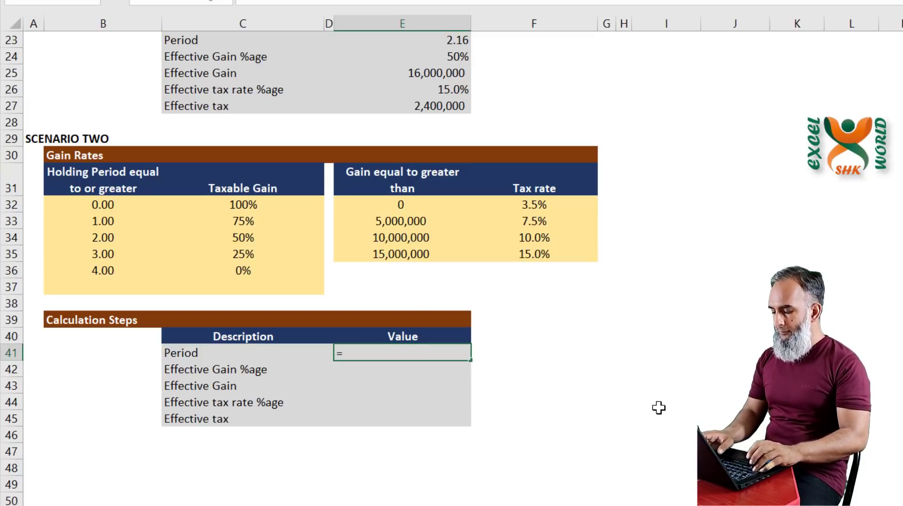
pyautogui.scroll(7, 659, 407)
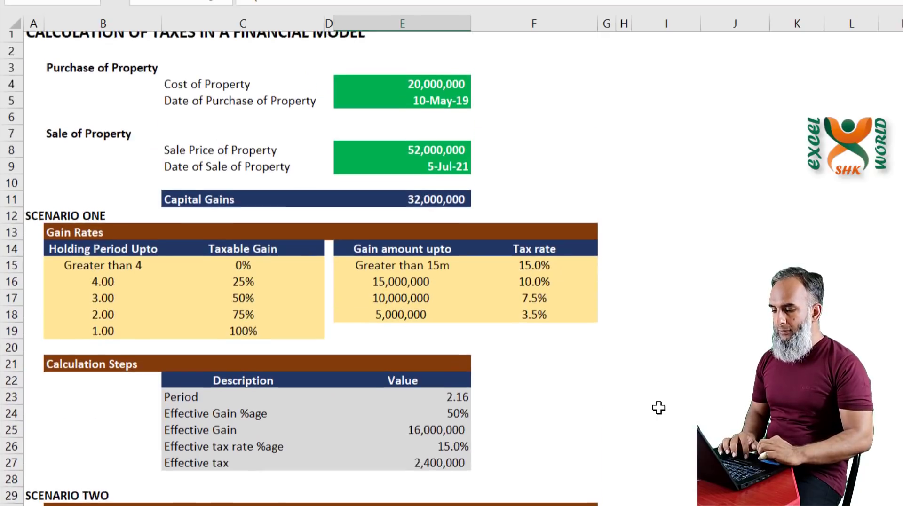
pyautogui.click(450, 177)
pyautogui.write('-')
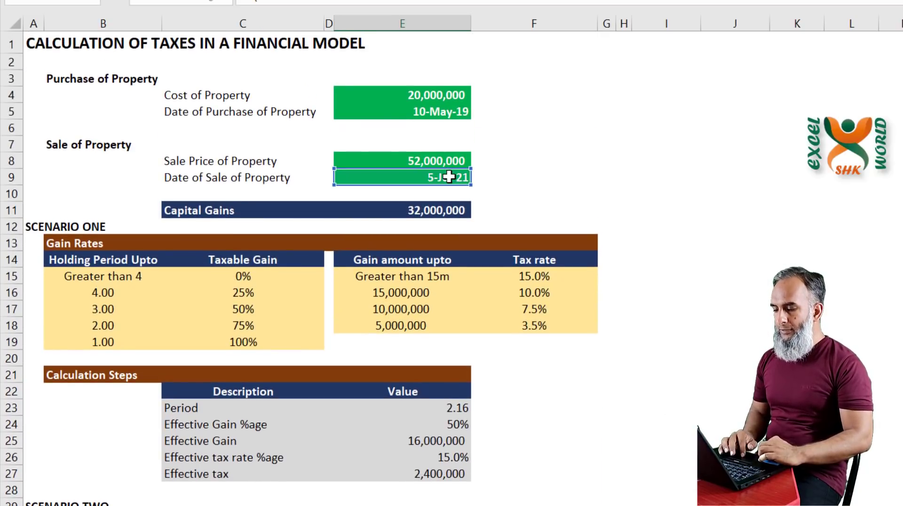
pyautogui.click(442, 112)
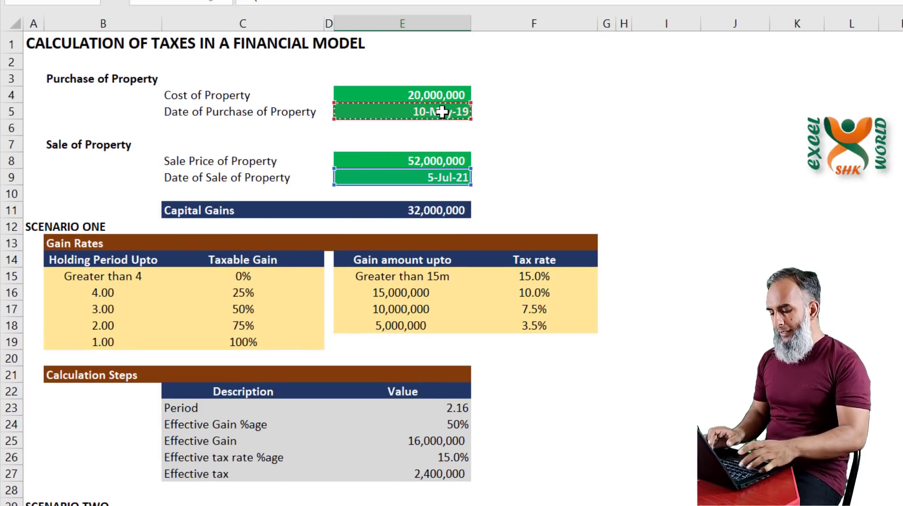
pyautogui.write(')/')
pyautogui.scroll(-8, 442, 113)
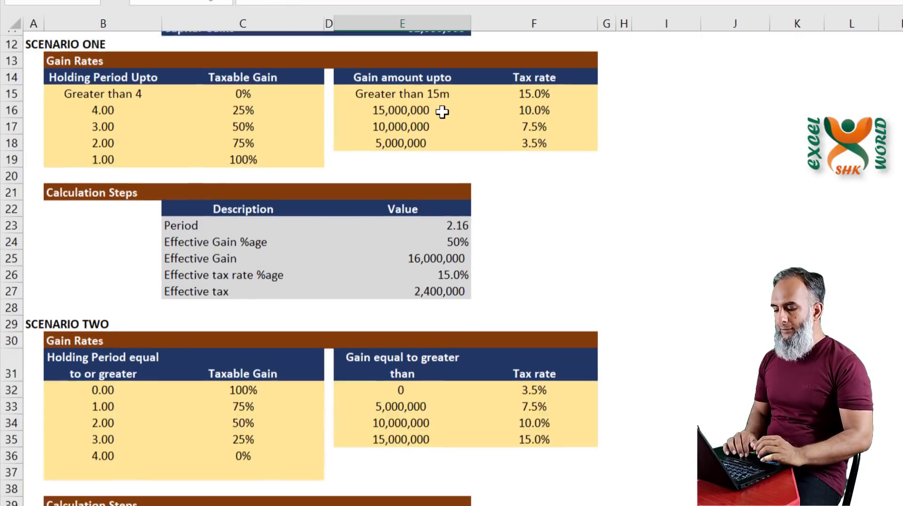
pyautogui.press('Return')
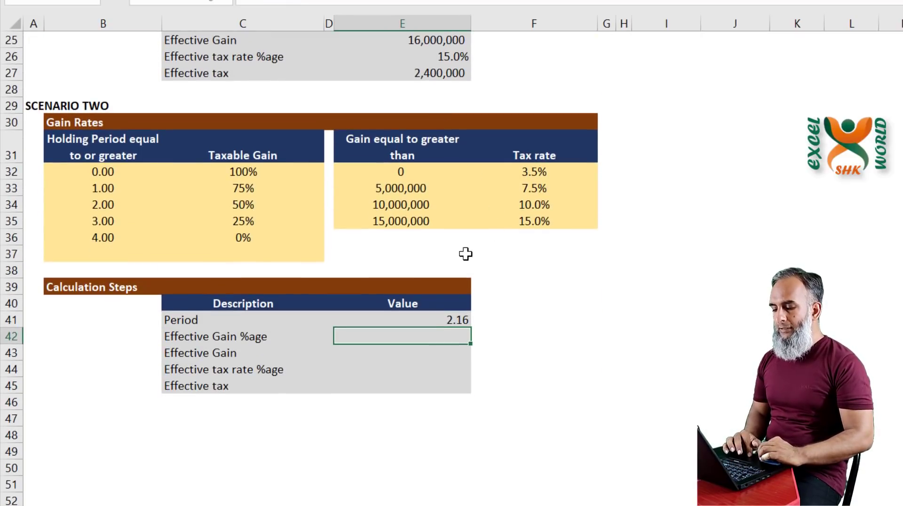
# Step: Check the Period formula and select F42 beside Effective Gain %age
pyautogui.click(430, 315)
pyautogui.click(428, 343)
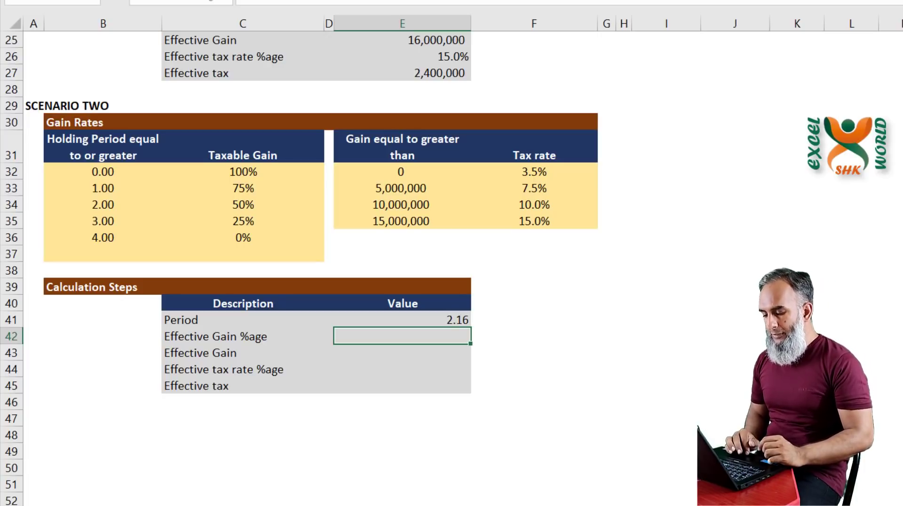
pyautogui.click(534, 335)
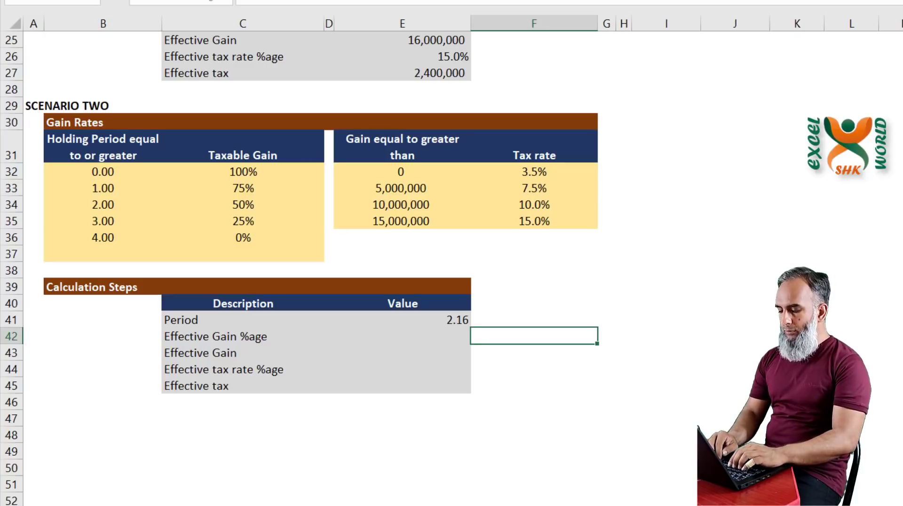
# Step: Enter the helper formula =MATCH(E41,B32:B36,1) in F42, returning 3
pyautogui.write('=MATCH(')
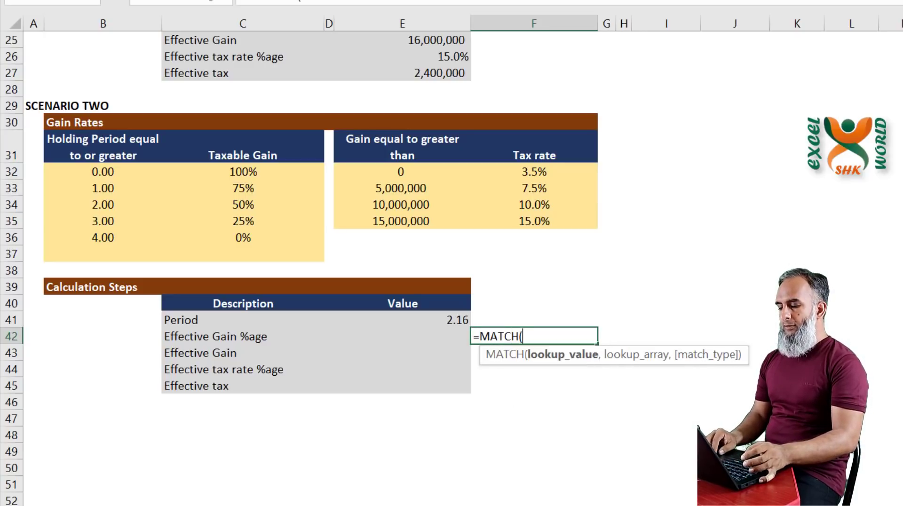
pyautogui.press('Left')
pyautogui.press('Up')
pyautogui.write(',')
pyautogui.press('Left')
pyautogui.press('Left')
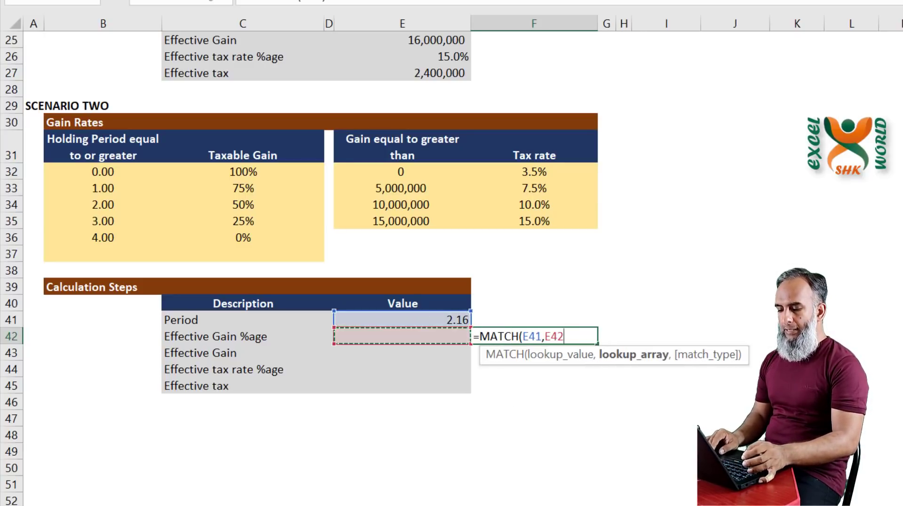
pyautogui.press('Left')
pyautogui.press('Left')
pyautogui.press('Left')
pyautogui.press('Up')
pyautogui.press('Up')
pyautogui.press('Up')
pyautogui.press('Up')
pyautogui.press('Right')
pyautogui.press('Up')
pyautogui.press('Up')
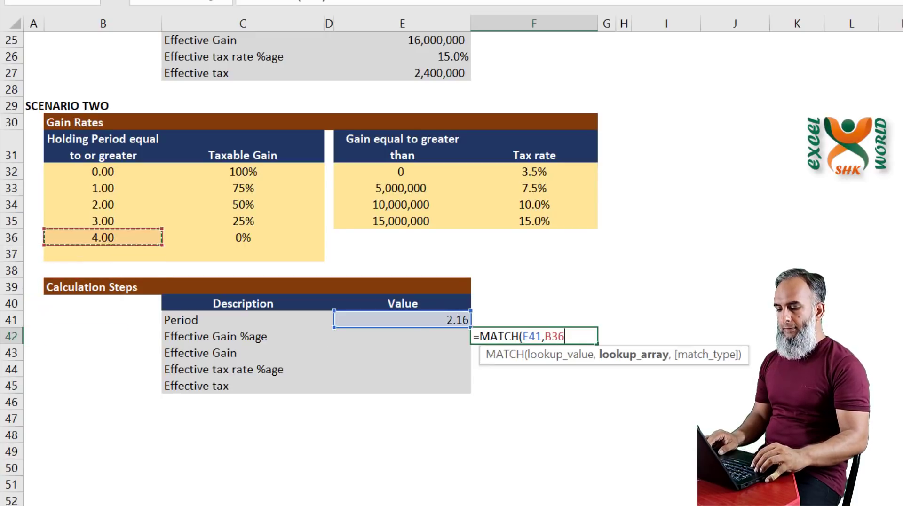
pyautogui.press('Up')
pyautogui.press('Up')
pyautogui.press('Up')
pyautogui.press('Up')
pyautogui.hotkey('shift', 'Down')
pyautogui.hotkey('shift', 'Down')
pyautogui.hotkey('shift', 'Down')
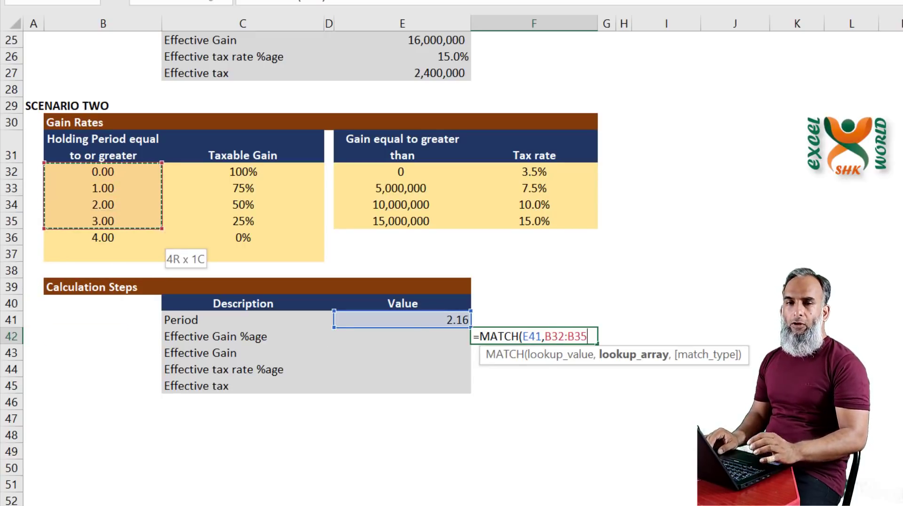
pyautogui.hotkey('shift', 'Down')
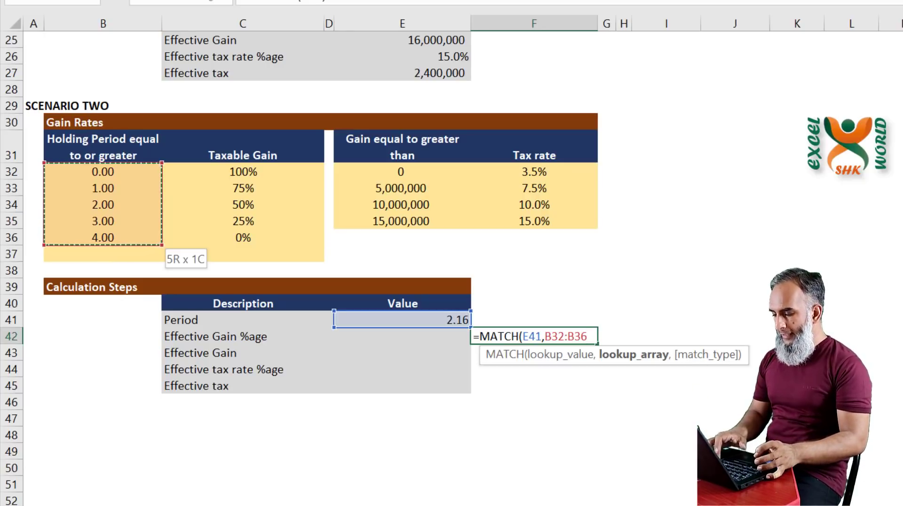
pyautogui.write(',')
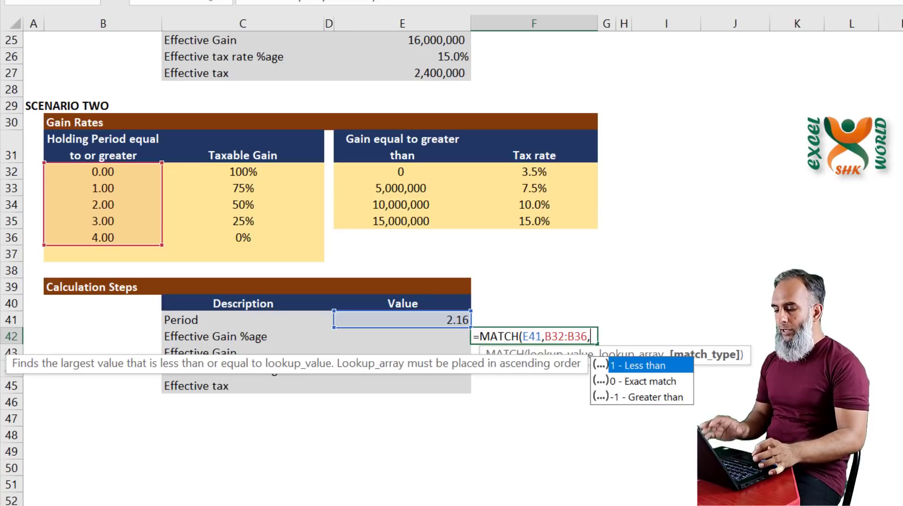
pyautogui.write('1')
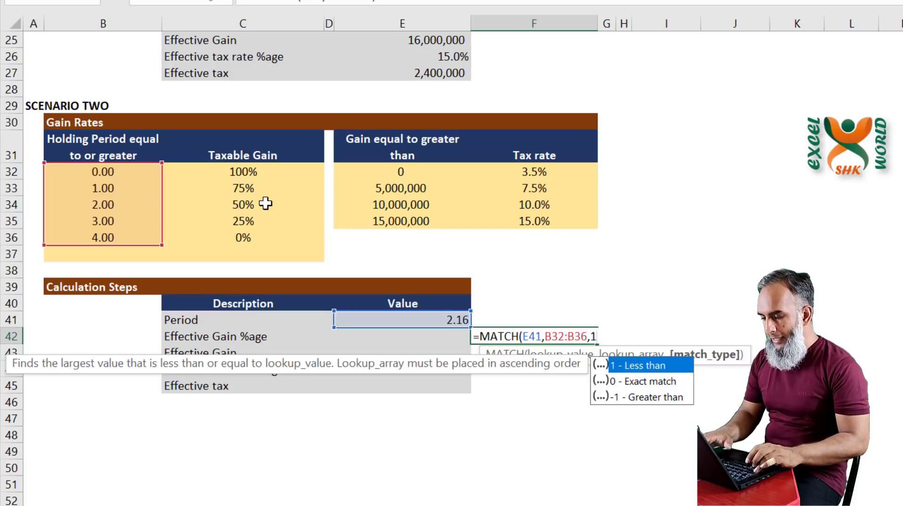
pyautogui.write(')')
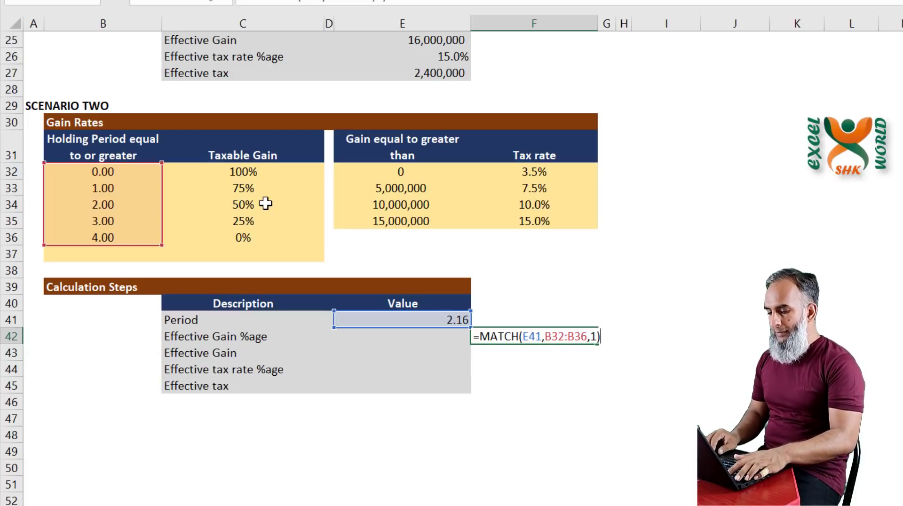
pyautogui.press('Return')
pyautogui.press('Up')
pyautogui.press('F2')
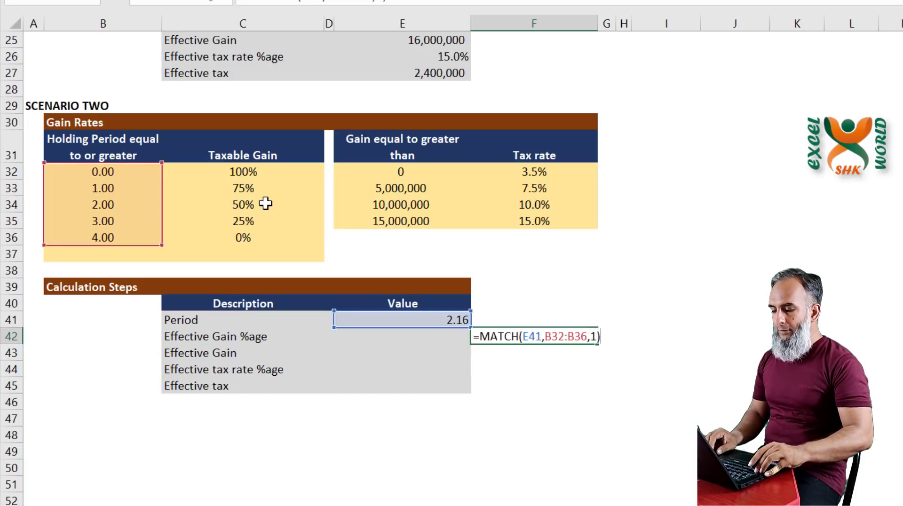
pyautogui.press('Escape')
# Step: Enter =INDEX(B32:C36,MATCH(E41,B32:B36,1),2) in E42, giving a 50% Effective Gain %age
pyautogui.press('Left')
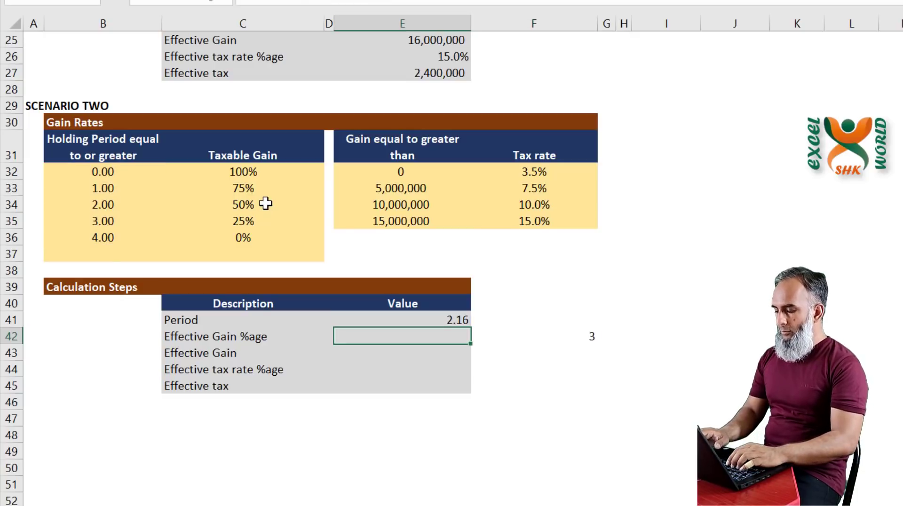
pyautogui.write('=INDEX(')
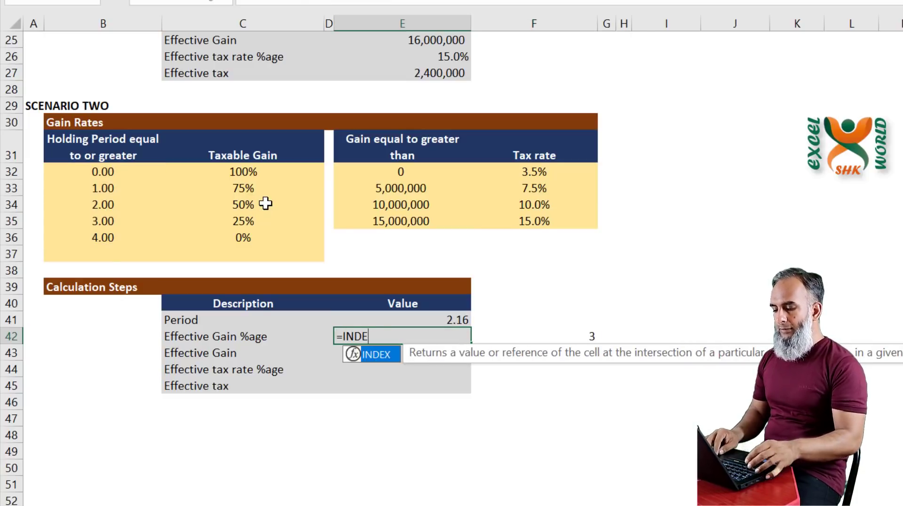
pyautogui.press('Up')
pyautogui.press('Left')
pyautogui.press('Up')
pyautogui.press('Up')
pyautogui.press('Up')
pyautogui.press('Up')
pyautogui.press('Up')
pyautogui.press('Up')
pyautogui.press('Up')
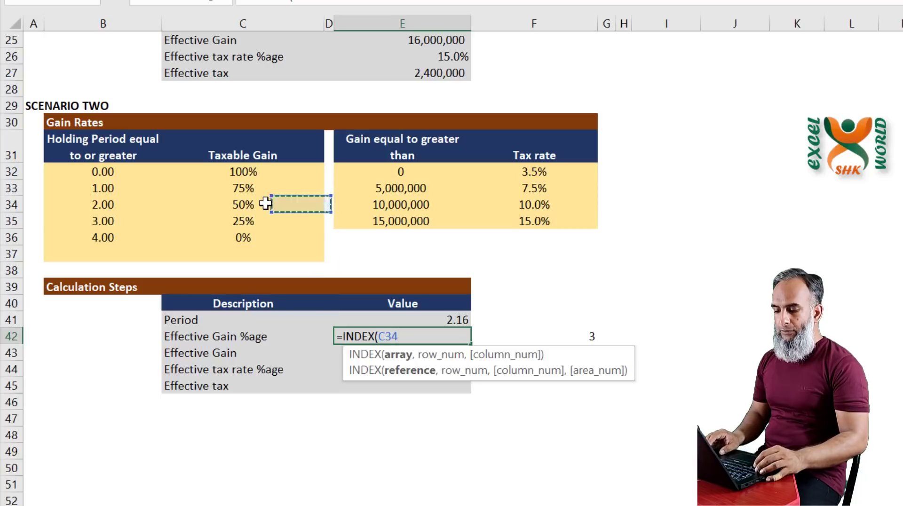
pyautogui.press('Left')
pyautogui.press('Left')
pyautogui.press('Left')
pyautogui.press('Right')
pyautogui.press('Up')
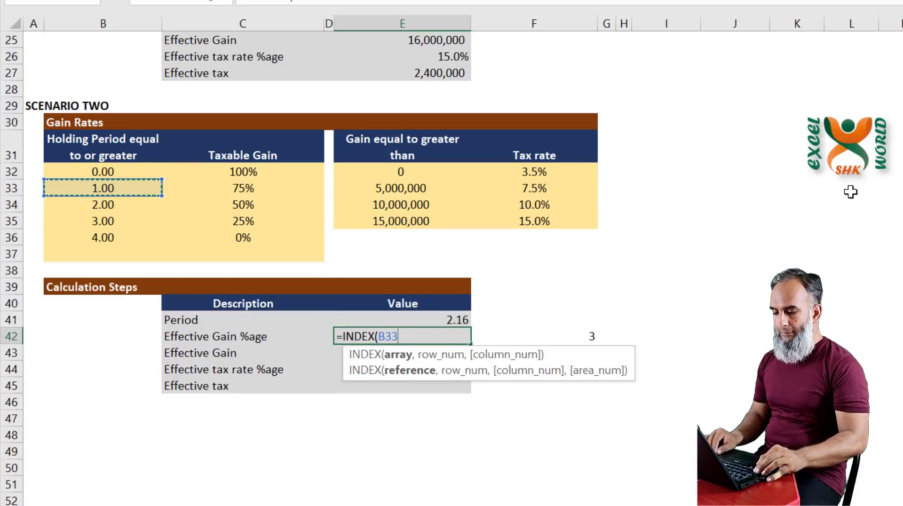
pyautogui.hotkey('shift', 'Right')
pyautogui.hotkey('shift', 'Down')
pyautogui.hotkey('shift', 'Down')
pyautogui.press('Up')
pyautogui.hotkey('shift', 'Right')
pyautogui.hotkey('shift', 'Down')
pyautogui.hotkey('shift', 'Down')
pyautogui.hotkey('shift', 'Down')
pyautogui.hotkey('shift', 'Down')
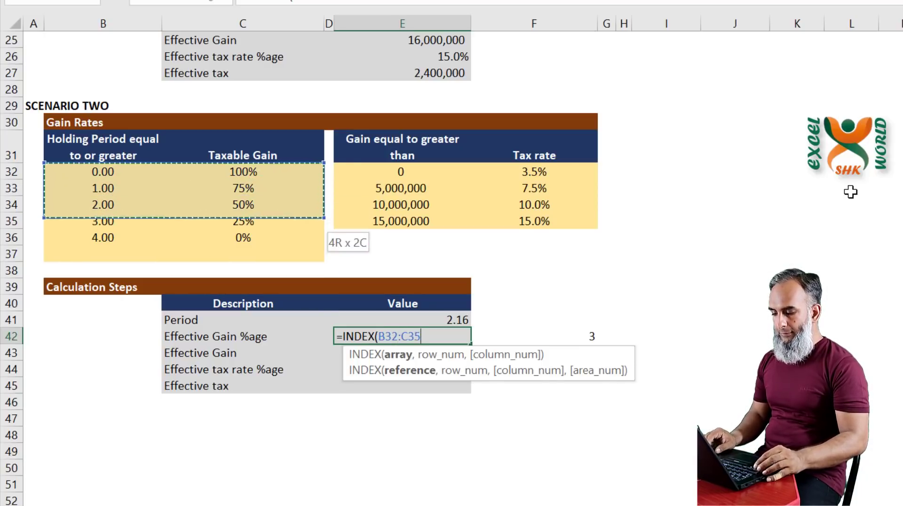
pyautogui.write(',')
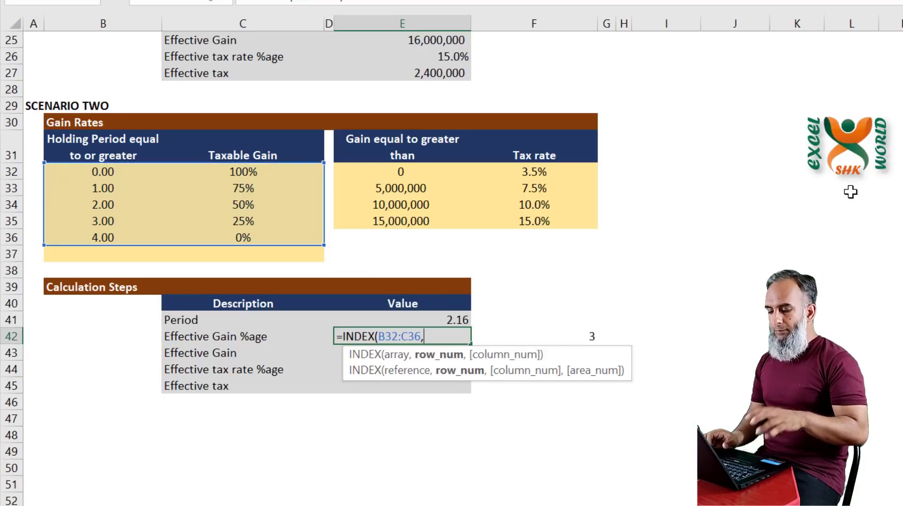
pyautogui.write('MATCH(E41,B32:B36,1)')
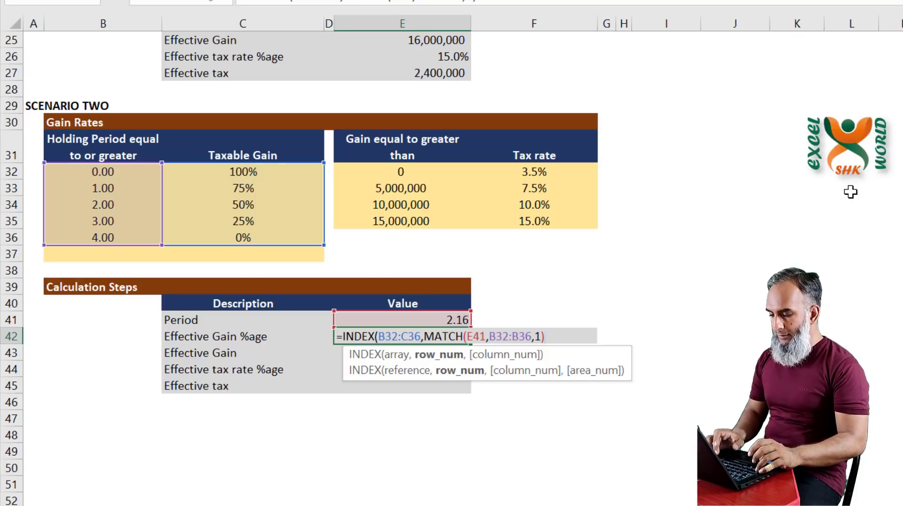
pyautogui.write(',2')
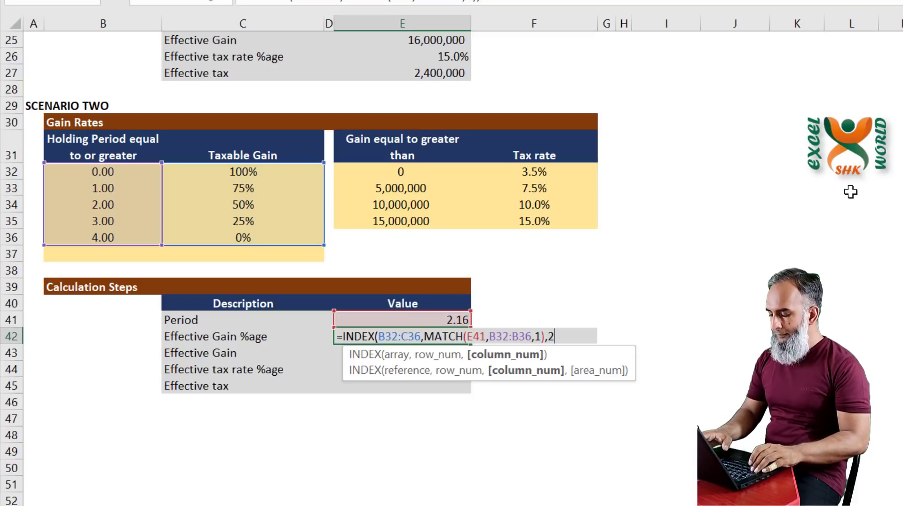
pyautogui.write(')')
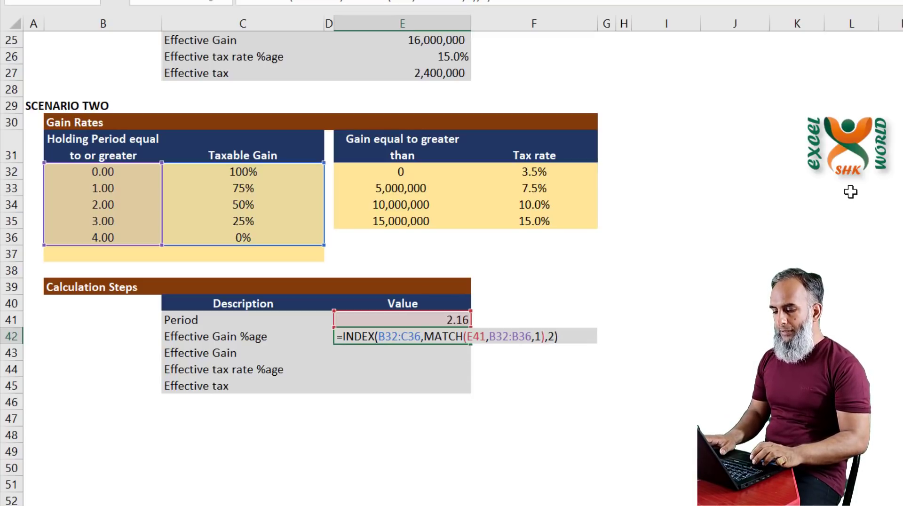
pyautogui.press('Return')
pyautogui.press('Up')
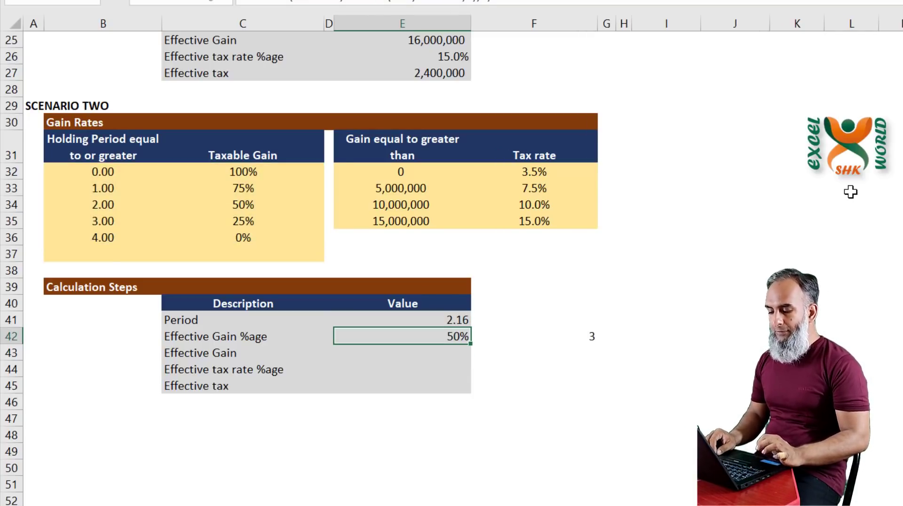
pyautogui.press('Up')
pyautogui.scroll(1, 463, 474)
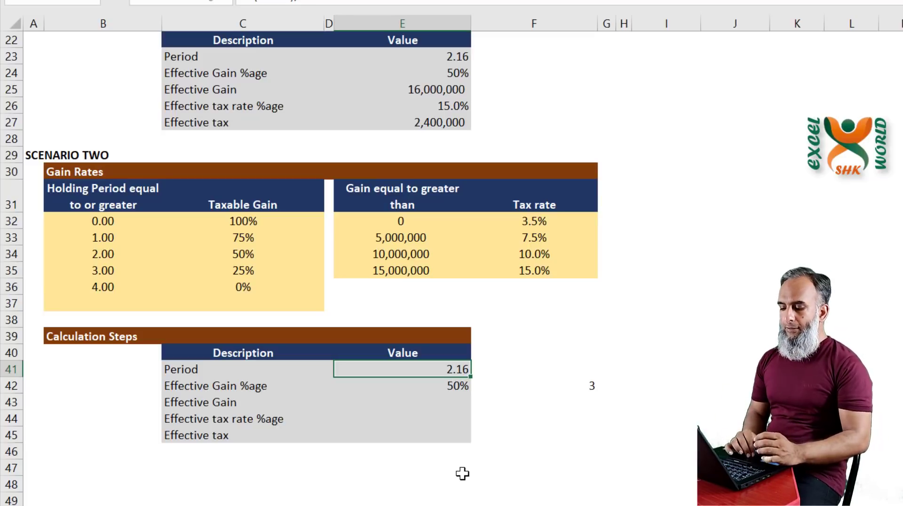
pyautogui.scroll(7, 462, 474)
pyautogui.scroll(-6, 462, 474)
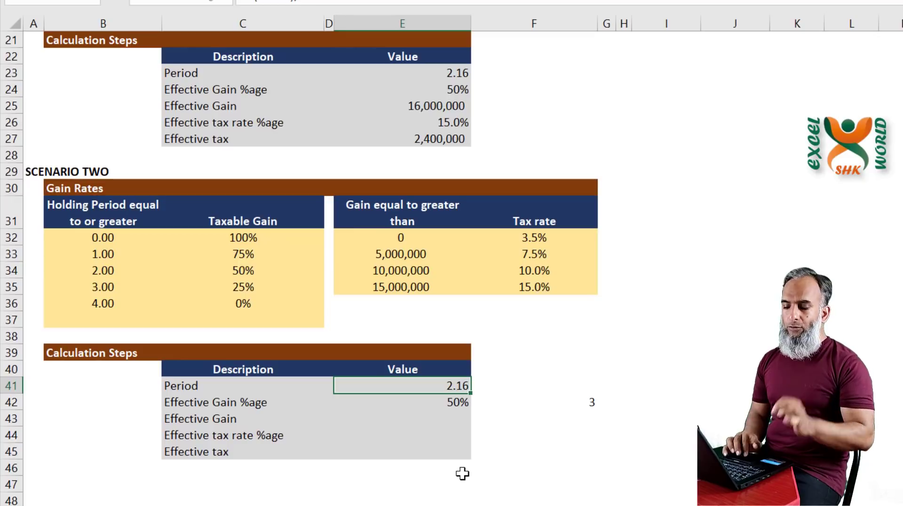
pyautogui.click(104, 237)
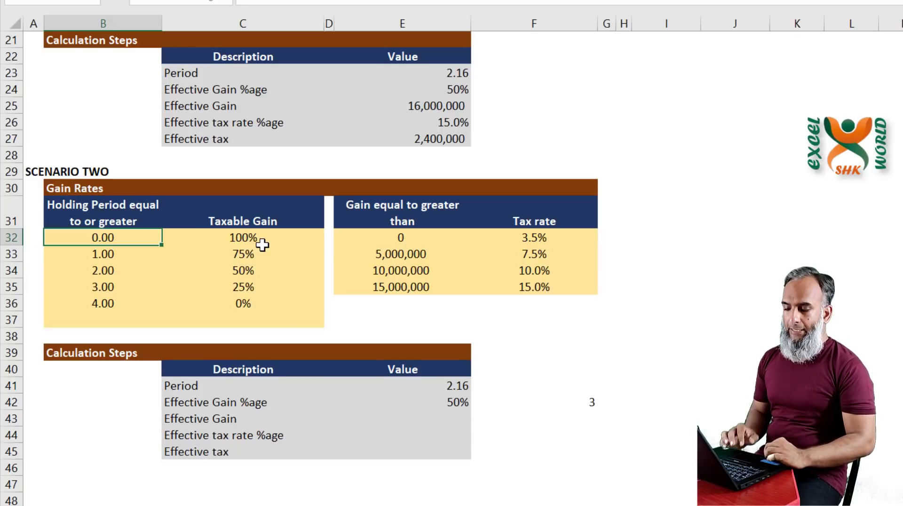
pyautogui.click(117, 255)
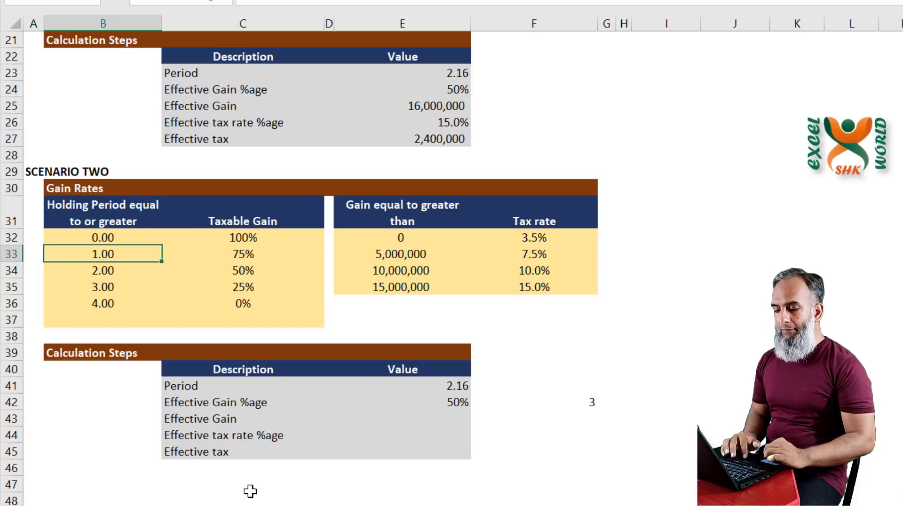
pyautogui.click(97, 309)
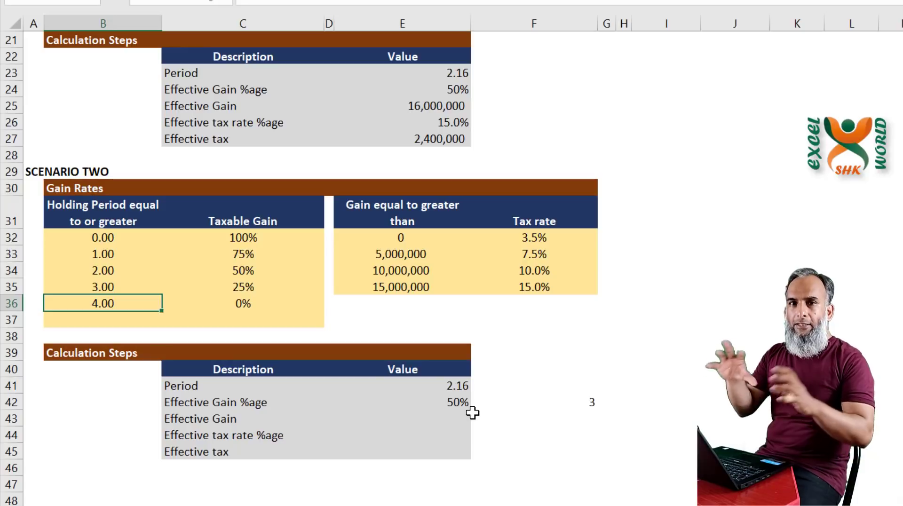
# Step: Review Scenario One's holding periods and gain rates: 1.00 at 100%, 4.00 at 25%
pyautogui.scroll(7, 472, 413)
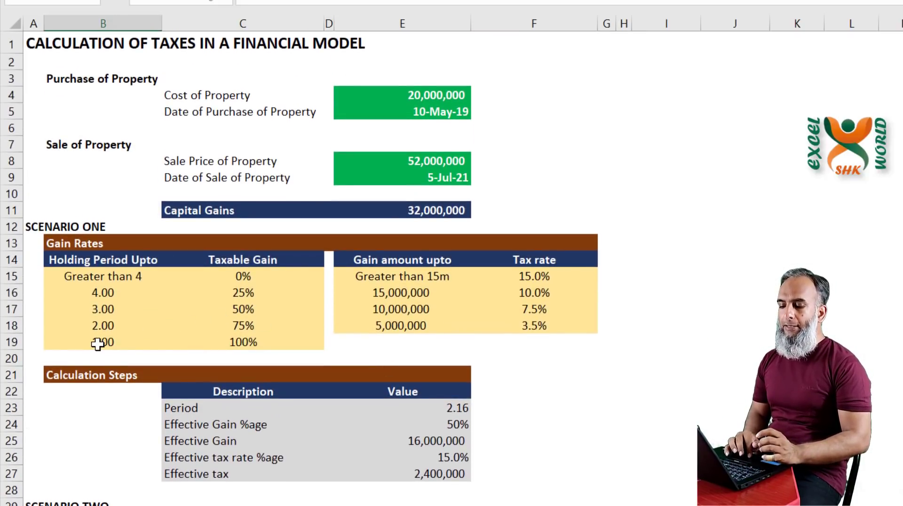
pyautogui.click(103, 343)
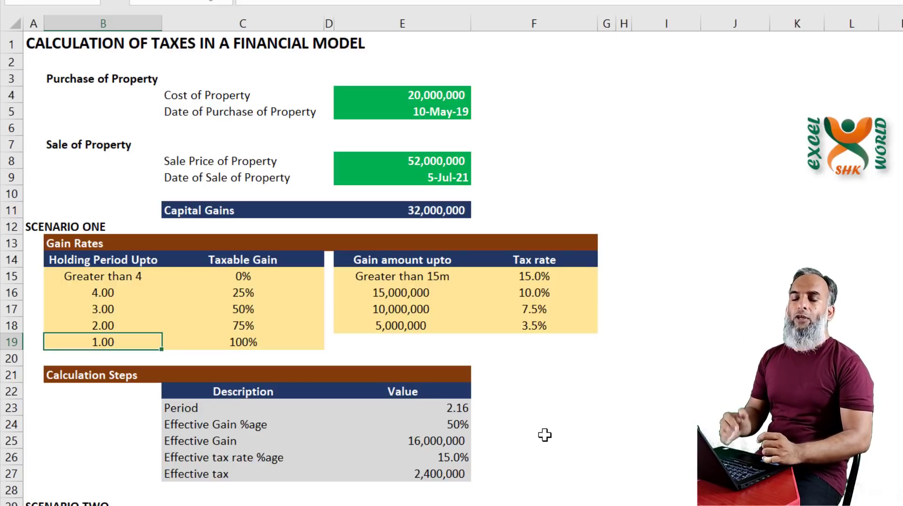
pyautogui.click(252, 343)
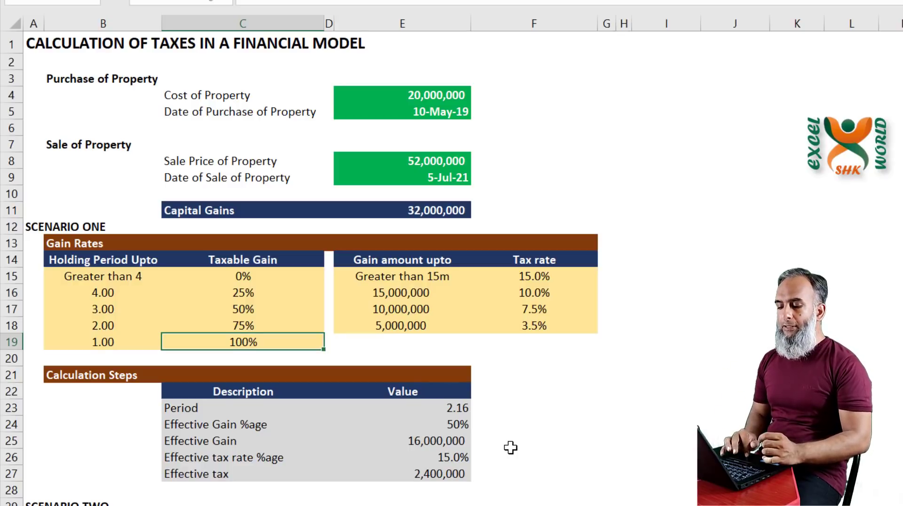
pyautogui.click(95, 292)
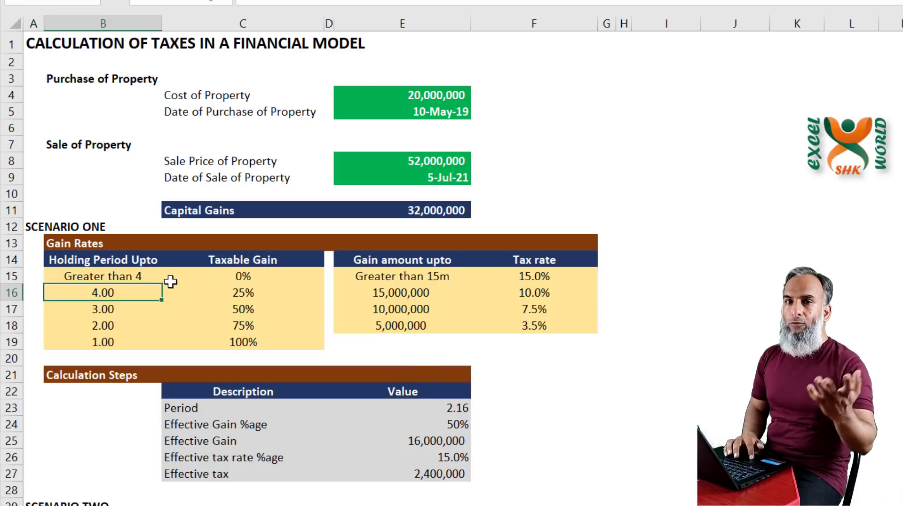
pyautogui.click(256, 288)
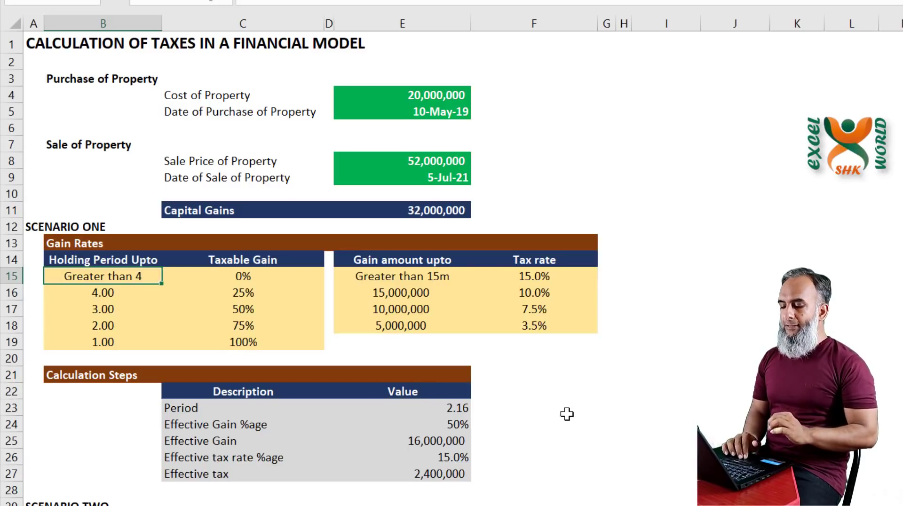
pyautogui.scroll(-6, 567, 414)
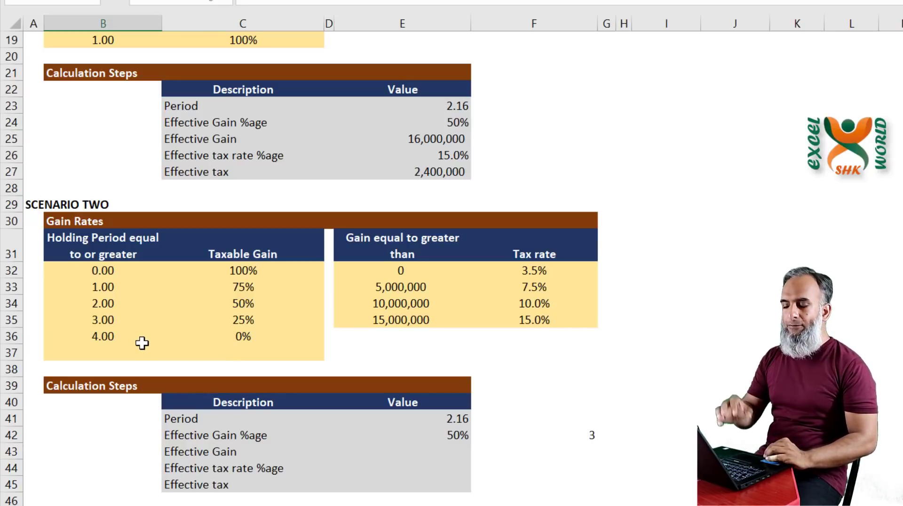
# Step: Enter =E42*E11 in E43, giving Scenario Two's Effective Gain of 16,000,000
pyautogui.click(460, 451)
pyautogui.write('=')
pyautogui.press('Up')
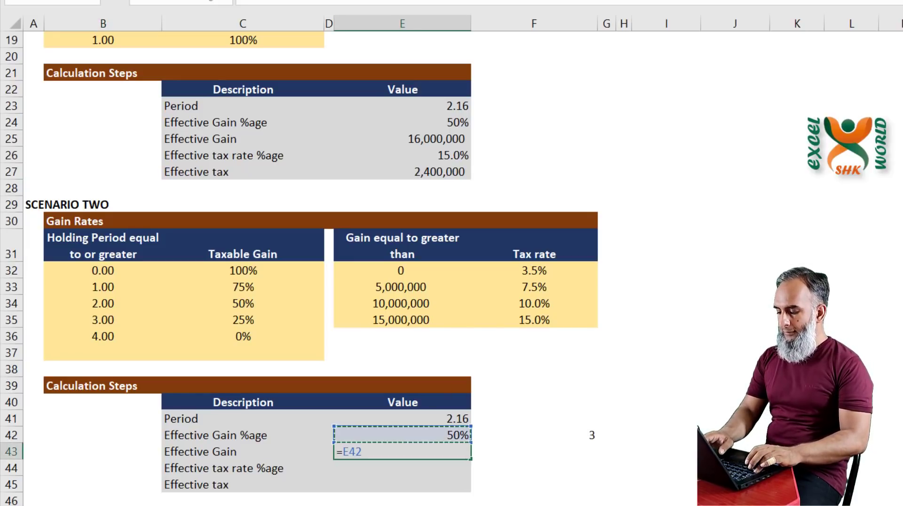
pyautogui.write('*')
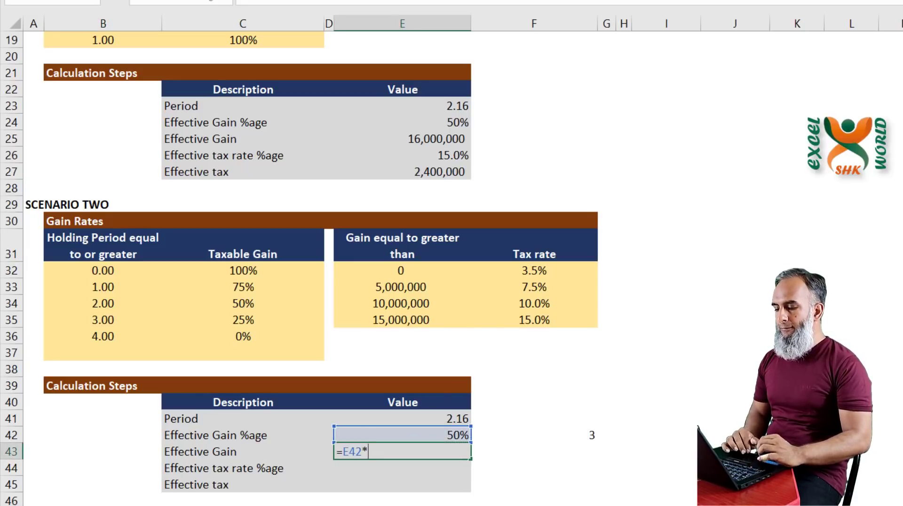
pyautogui.scroll(6, 613, 352)
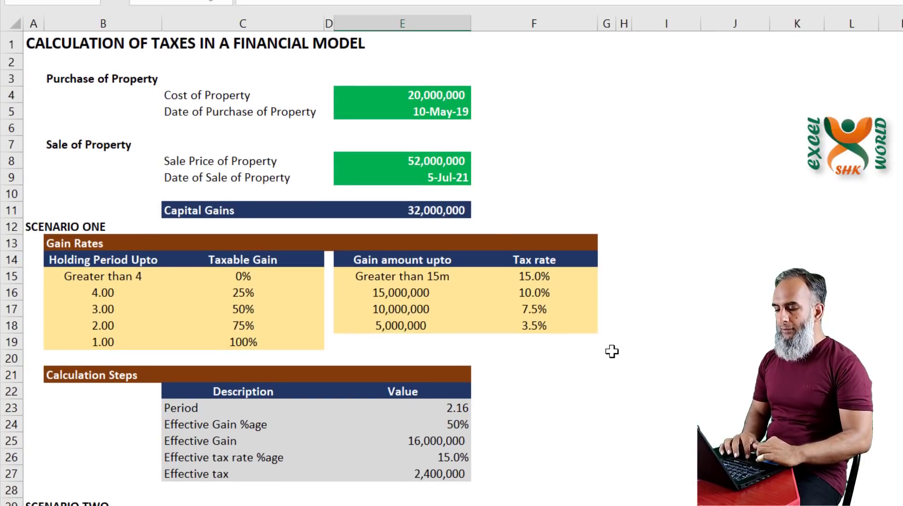
pyautogui.click(446, 225)
pyautogui.click(445, 211)
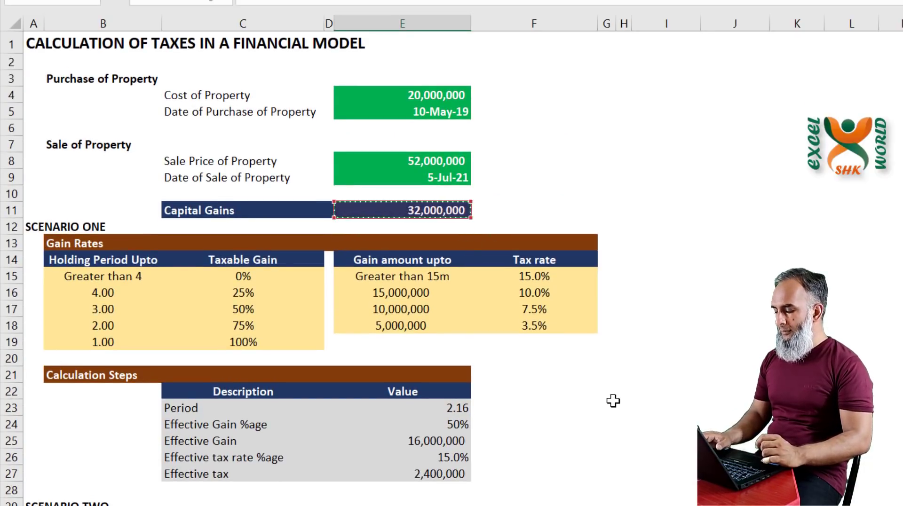
pyautogui.press('Return')
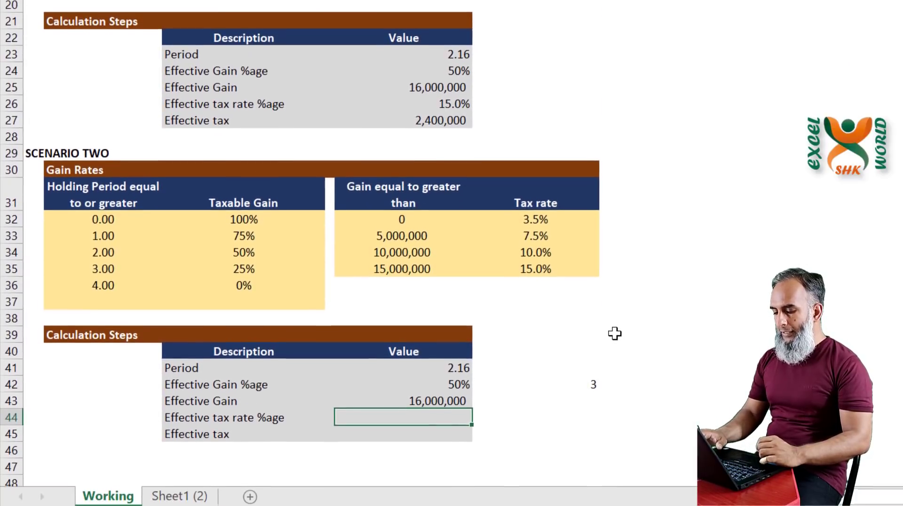
# Step: Enter =INDEX(E32:F35,MATCH(E43,E32:E35,1),2) in E44 for a 15.0% tax rate
pyautogui.write('=')
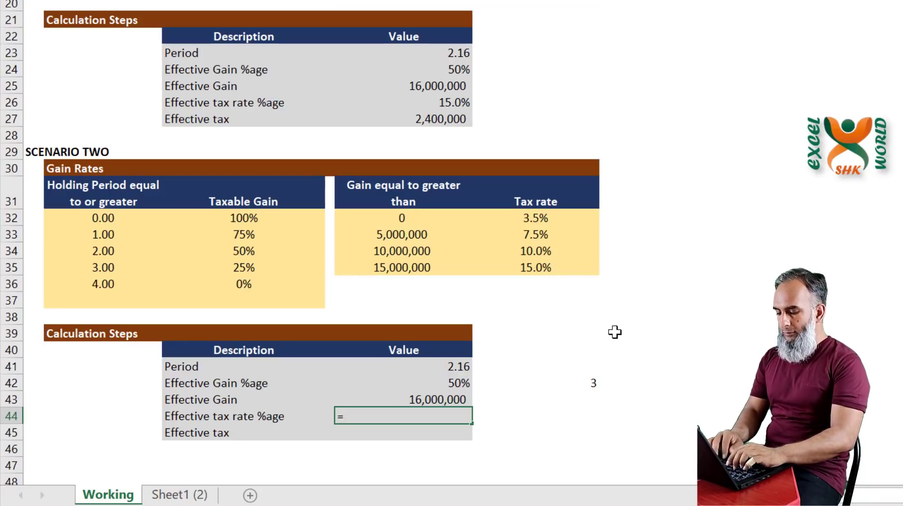
pyautogui.write('INDE')
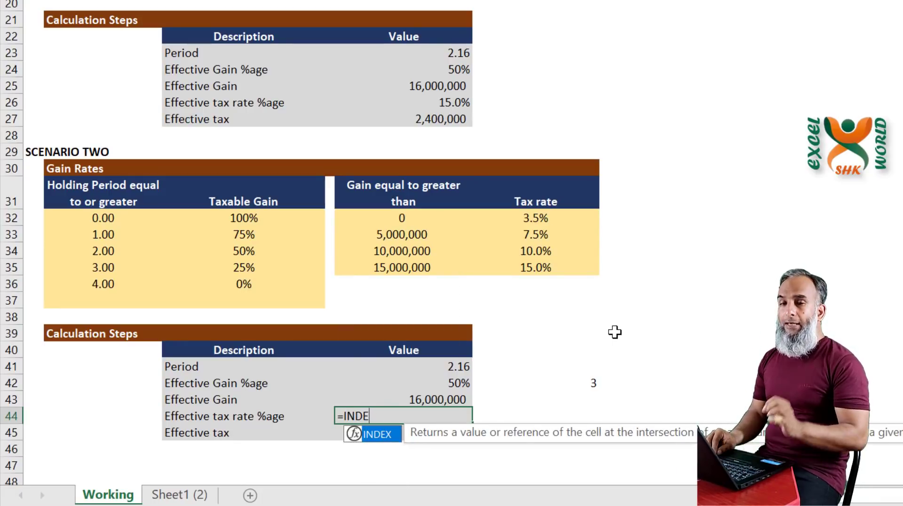
pyautogui.press('Tab')
pyautogui.press('Up')
pyautogui.press('Up')
pyautogui.press('Up')
pyautogui.press('Up')
pyautogui.press('Up')
pyautogui.press('Up')
pyautogui.press('Up')
pyautogui.press('Up')
pyautogui.press('Up')
pyautogui.press('Up')
pyautogui.press('Up')
pyautogui.press('Up')
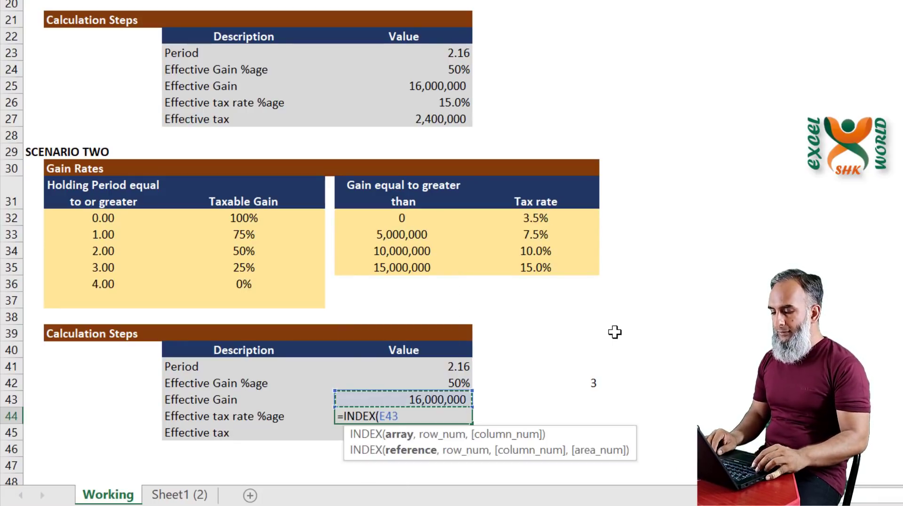
pyautogui.hotkey('shift', 'Right')
pyautogui.hotkey('shift', 'Down')
pyautogui.hotkey('shift', 'Down')
pyautogui.hotkey('shift', 'Down')
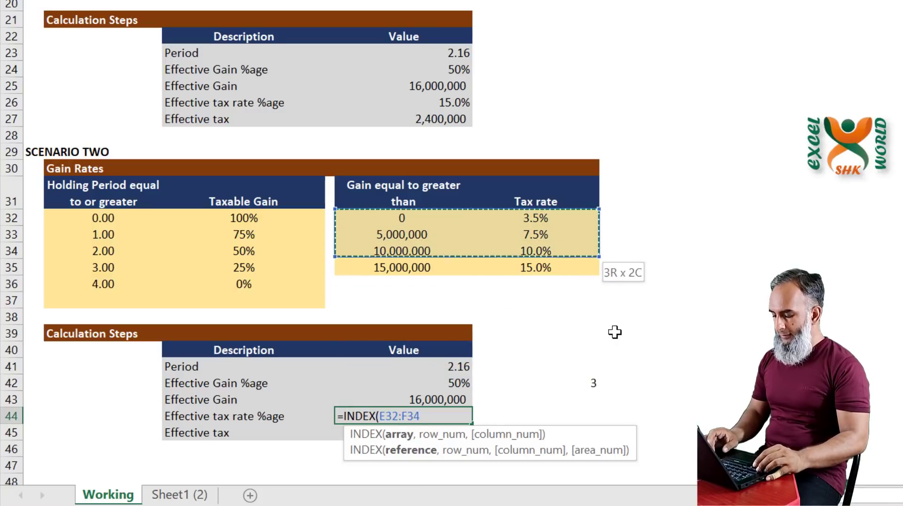
pyautogui.write(',')
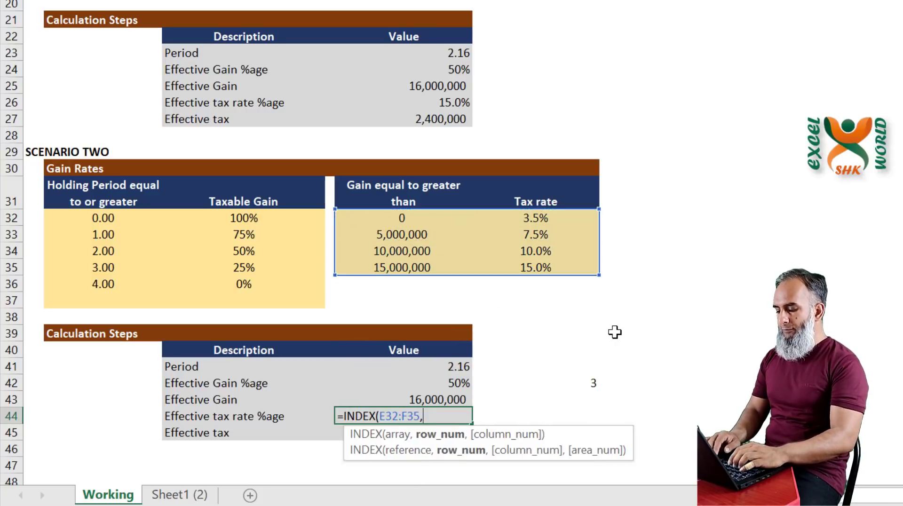
pyautogui.write('MAT')
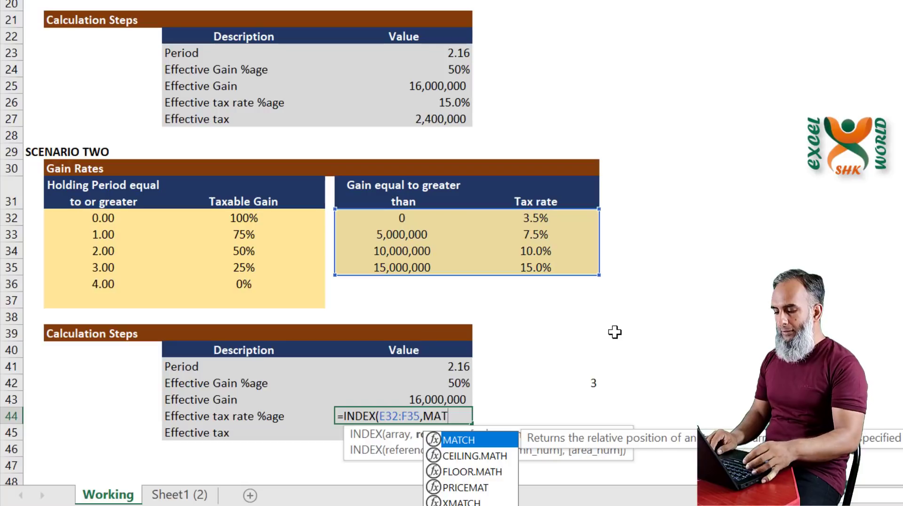
pyautogui.press('Tab')
pyautogui.press('Up')
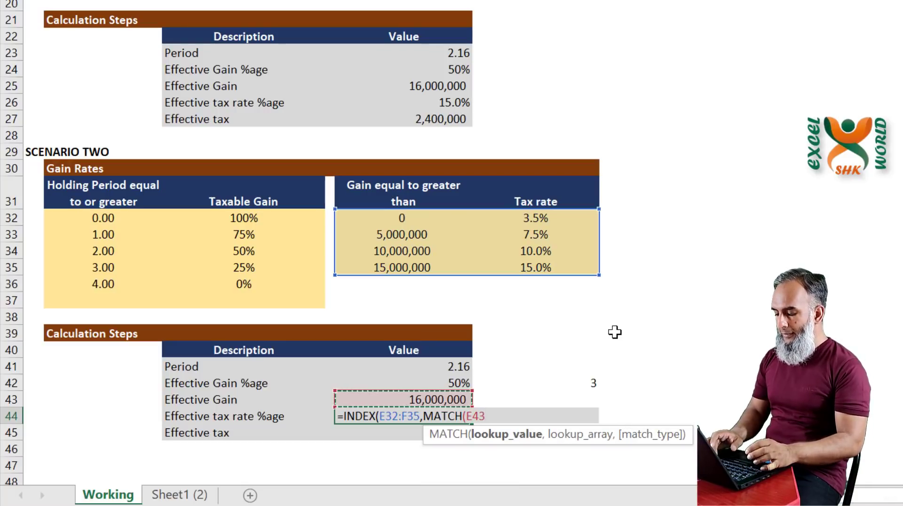
pyautogui.write(',')
pyautogui.press('Up')
pyautogui.press('Up')
pyautogui.press('Up')
pyautogui.press('Up')
pyautogui.press('Up')
pyautogui.press('Up')
pyautogui.press('Up')
pyautogui.press('Up')
pyautogui.press('Up')
pyautogui.press('Up')
pyautogui.press('Up')
pyautogui.press('Up')
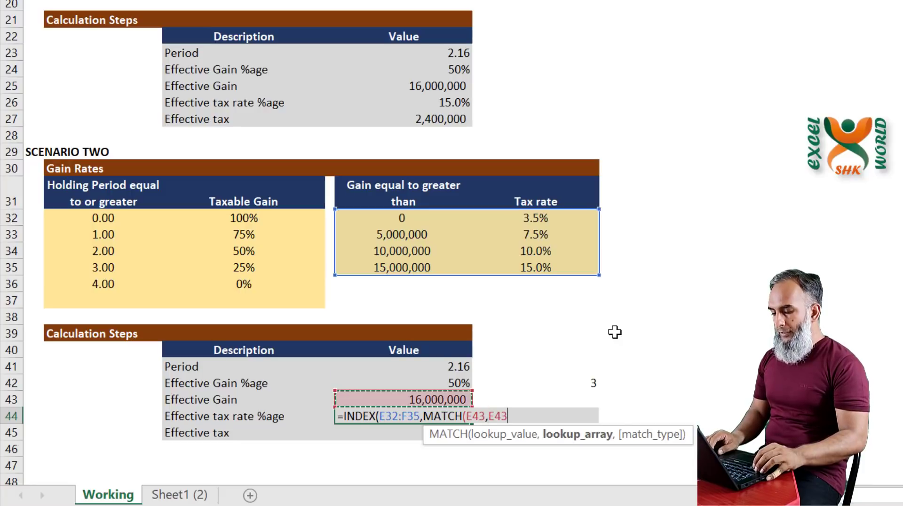
pyautogui.hotkey('shift', 'Down')
pyautogui.hotkey('shift', 'Down')
pyautogui.hotkey('shift', 'Down')
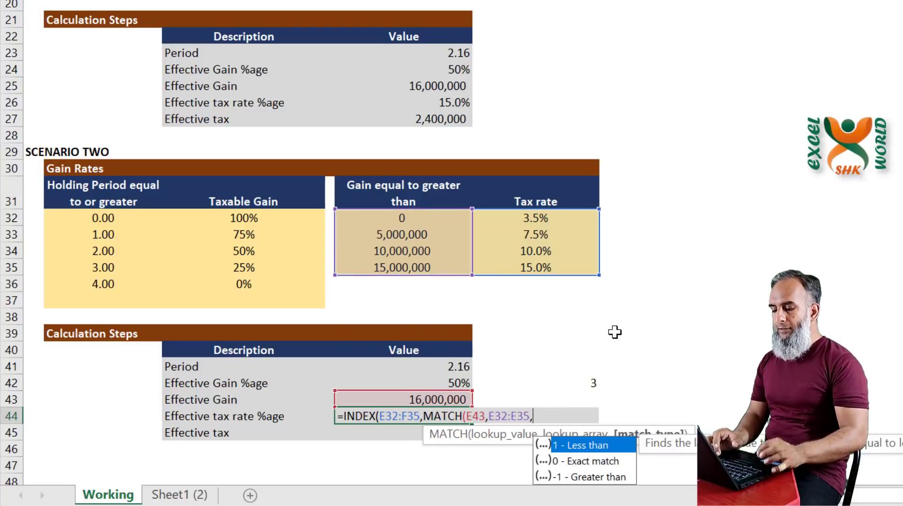
pyautogui.write(',')
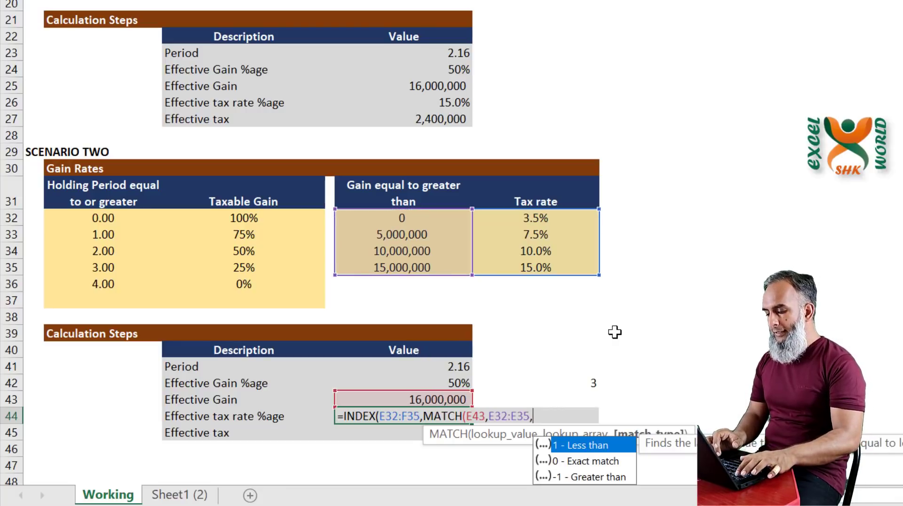
pyautogui.write('1),2')
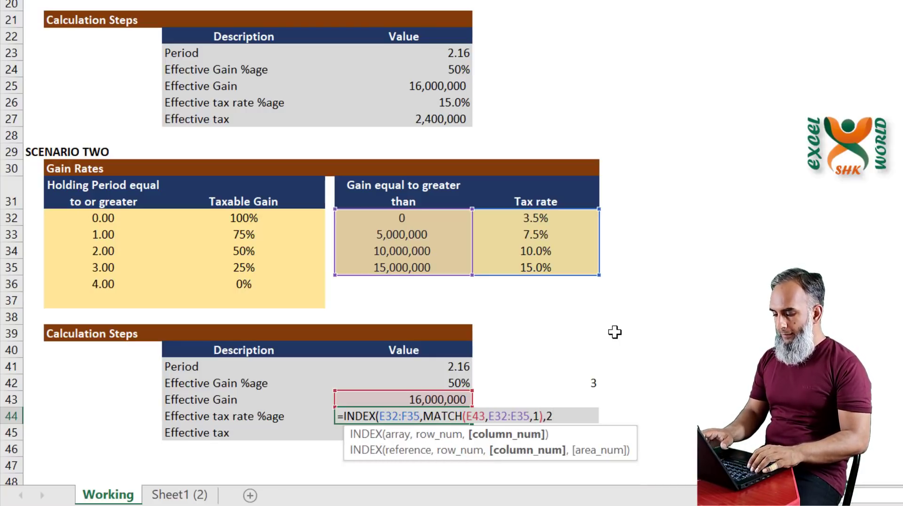
pyautogui.write(')')
pyautogui.hotkey('ctrl', 'Return')
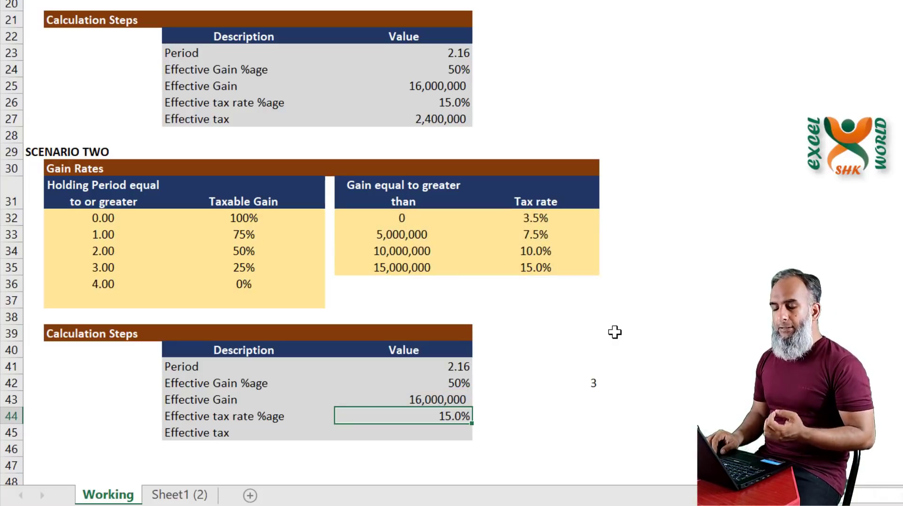
# Step: Enter =E43*E44 in E45, giving Scenario Two's effective tax of 2,400,000
pyautogui.press('Down')
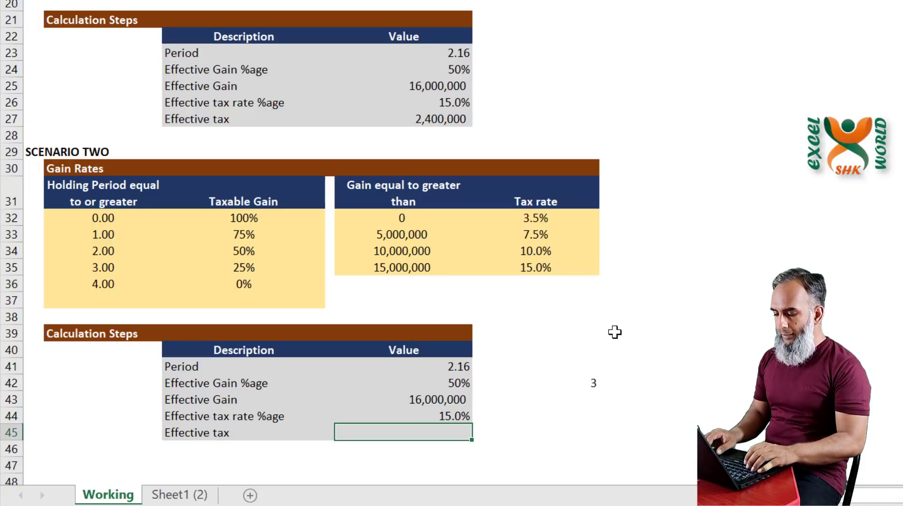
pyautogui.write('=')
pyautogui.press('Up')
pyautogui.press('Up')
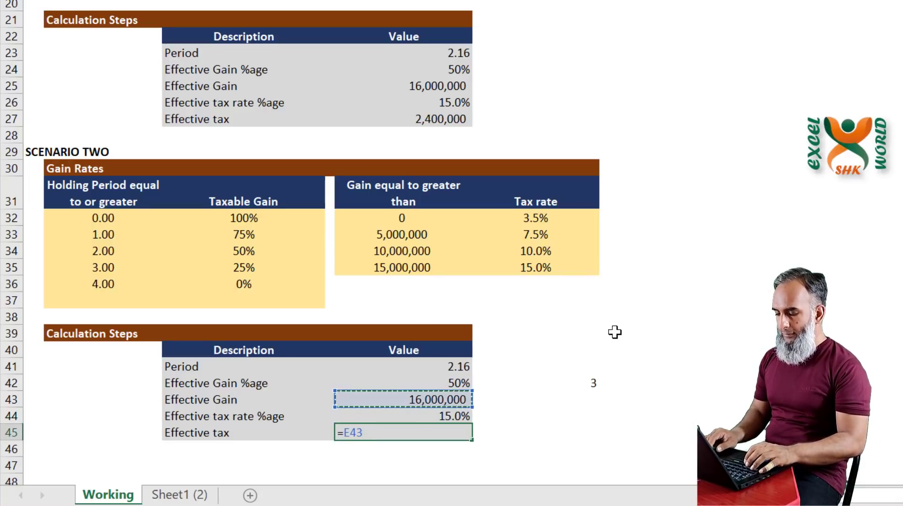
pyautogui.write('*')
pyautogui.press('Up')
pyautogui.press('Return')
pyautogui.press('Up')
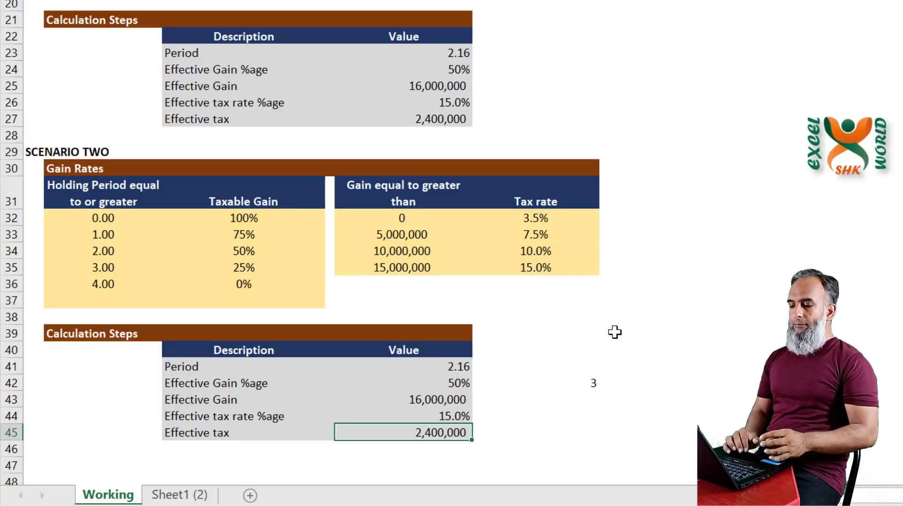
pyautogui.scroll(6, 615, 332)
pyautogui.scroll(-1, 615, 332)
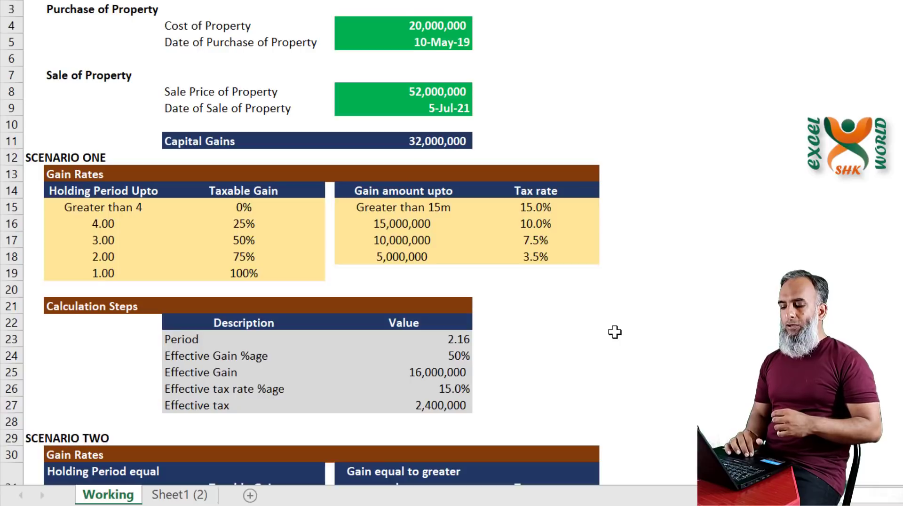
pyautogui.press('Down')
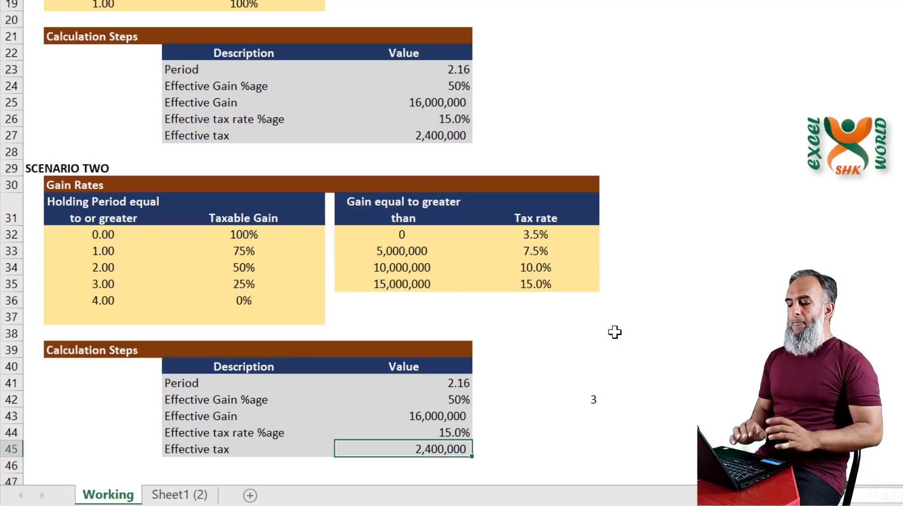
pyautogui.scroll(2, 615, 333)
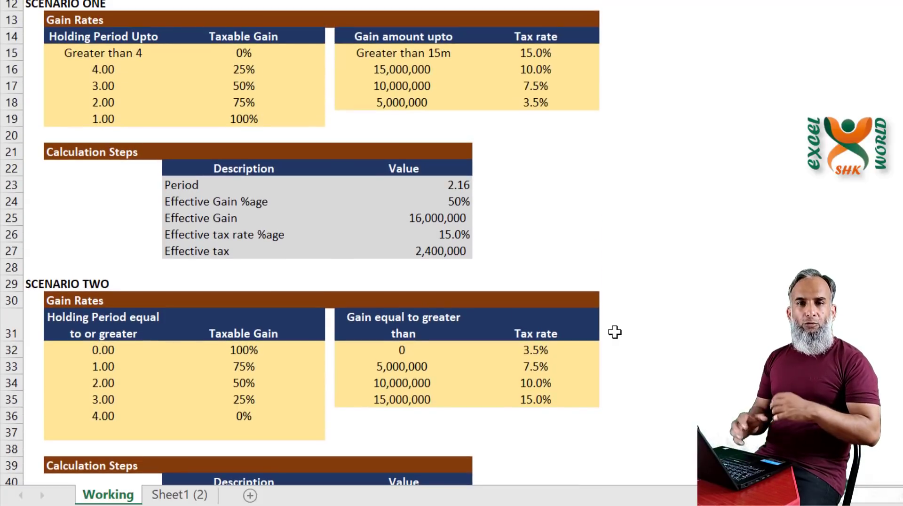